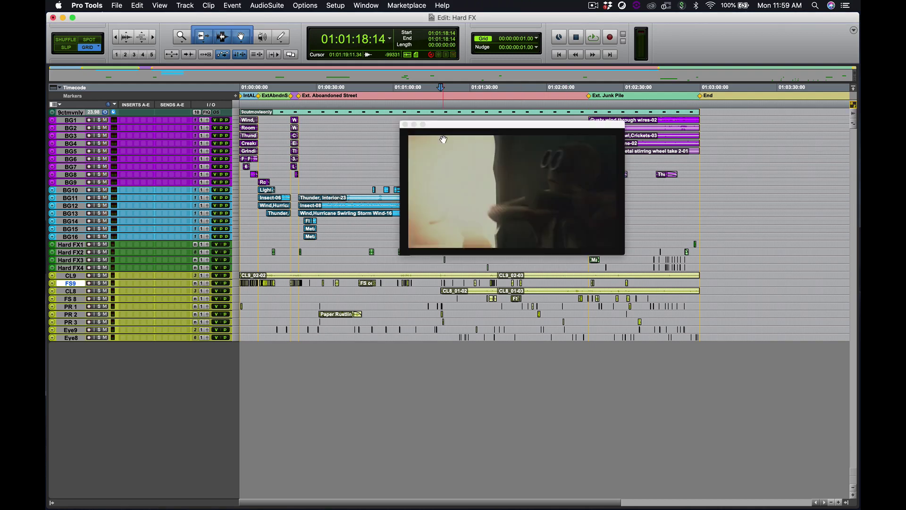
- Drag the floating video window into the top-right corner of the Edit window
{"action": "left_click_drag", "start_coordinate": [471, 126], "coordinate": [566, 18]}
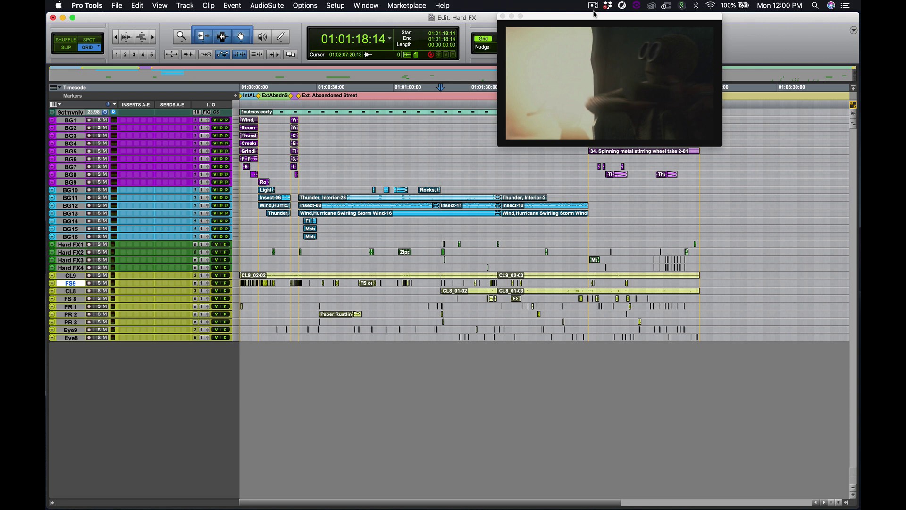
{"action": "left_click_drag", "start_coordinate": [594, 20], "coordinate": [628, 24]}
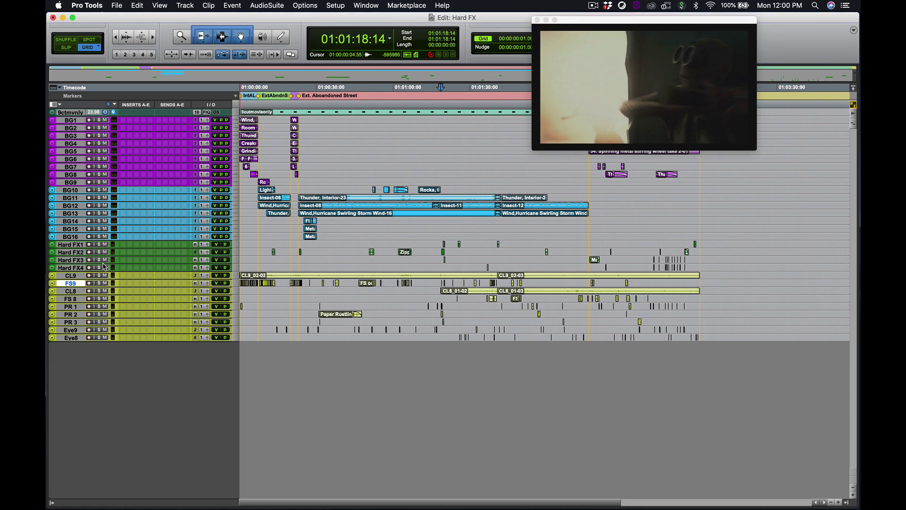
- Inspect the Hard FX1, Hard FX4, Hard FX2, CL9 and Eye8 tracks by selecting each
{"action": "left_click", "coordinate": [75, 244]}
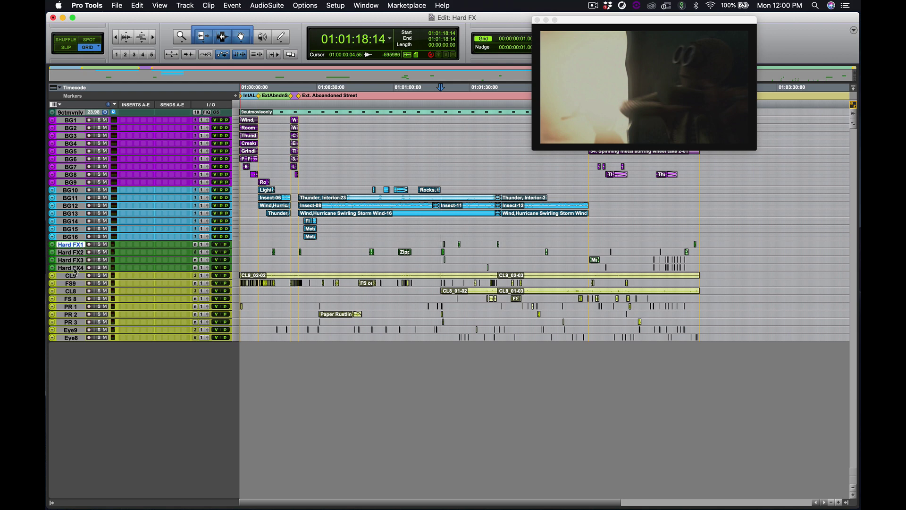
{"action": "left_click", "coordinate": [75, 267]}
{"action": "left_click", "coordinate": [75, 245]}
{"action": "left_click", "coordinate": [75, 252]}
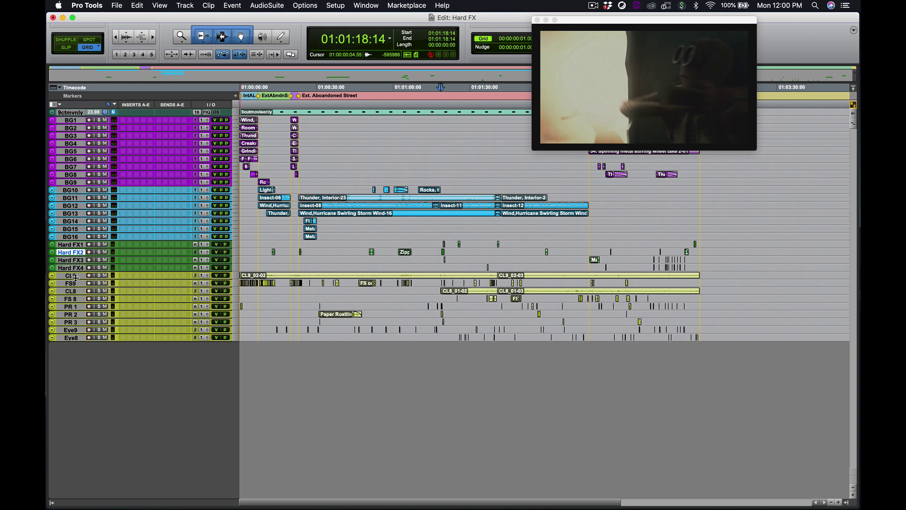
{"action": "left_click", "coordinate": [76, 276]}
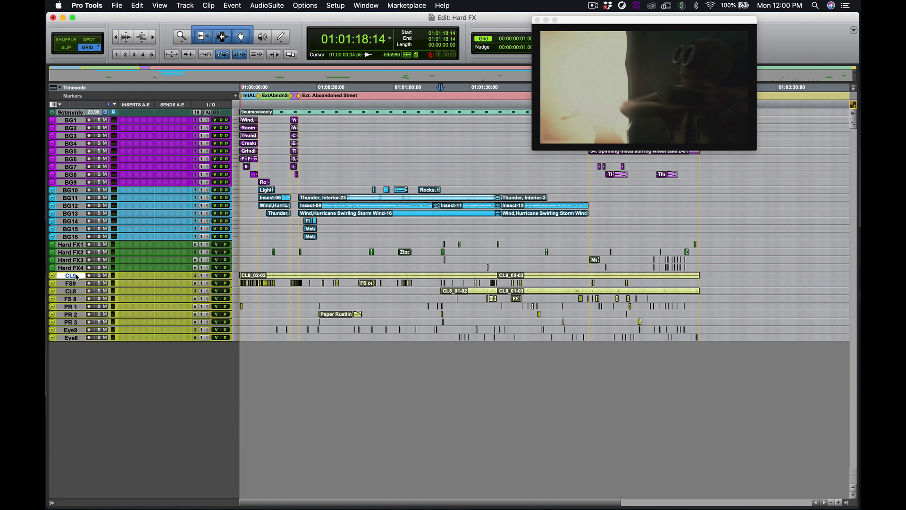
{"action": "left_click", "coordinate": [74, 338]}
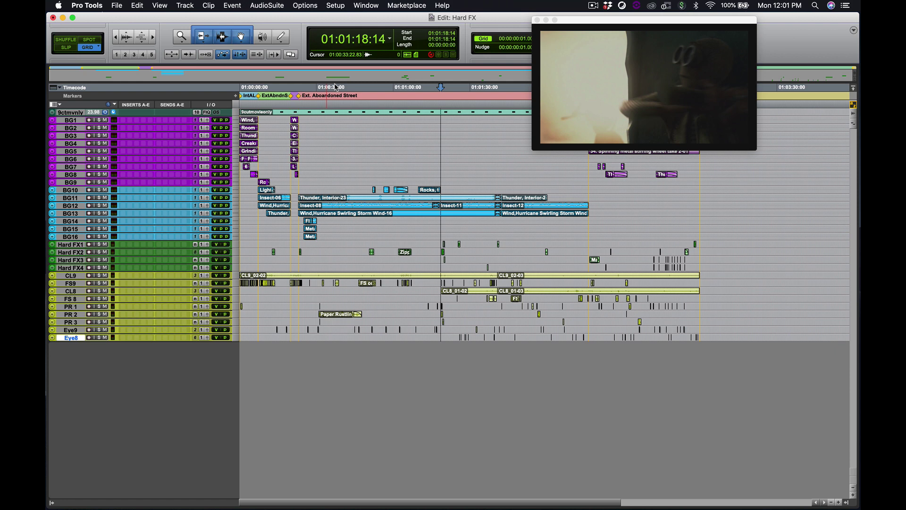
- Park the playhead at 01:01:21:09 beside the zipper clip on Hard FX2
{"action": "left_click", "coordinate": [407, 92]}
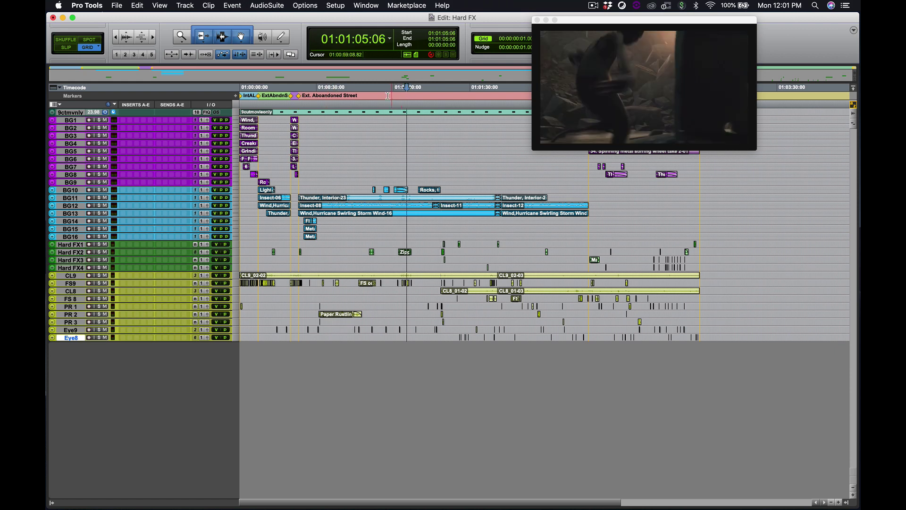
{"action": "left_click", "coordinate": [374, 88]}
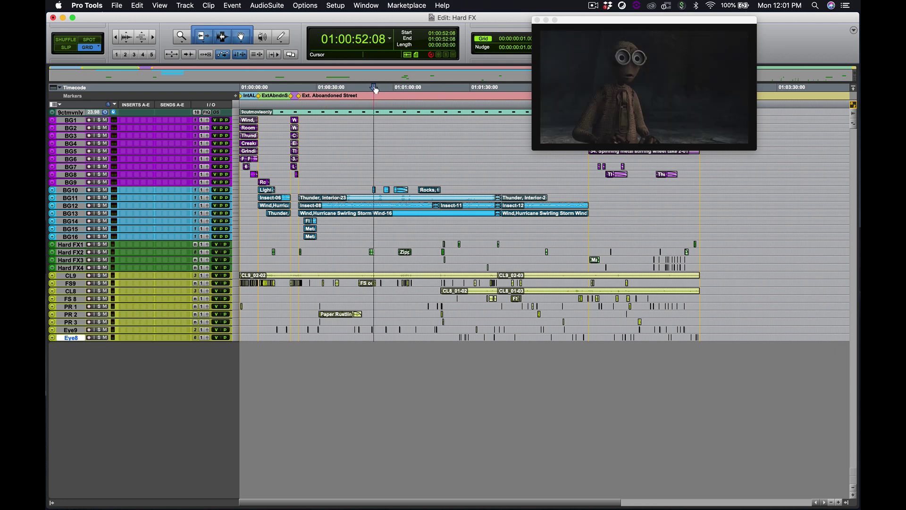
{"action": "left_click", "coordinate": [448, 87]}
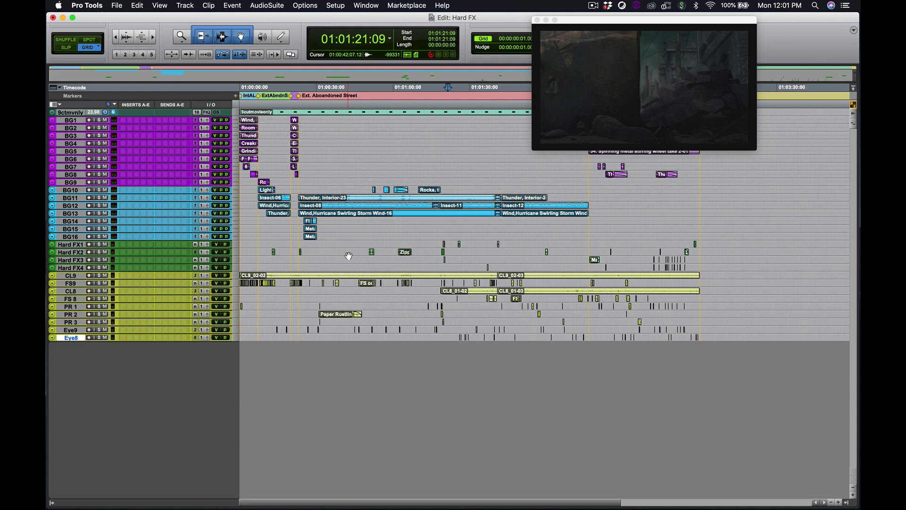
- Zoom the timeline to one-second ruler steps and select the Hard FX1 and Hard FX4 tracks
{"action": "scroll", "coordinate": [441, 238], "scroll_direction": "up", "scroll_amount": 5}
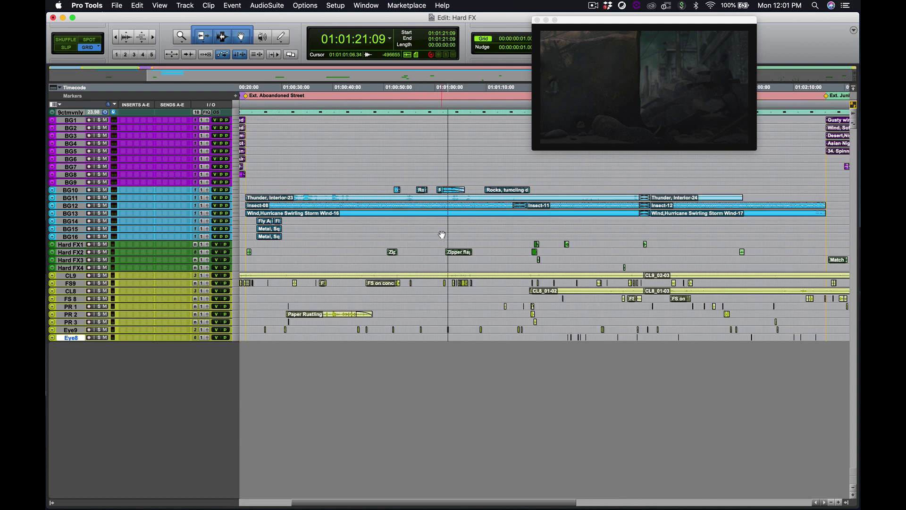
{"action": "scroll", "coordinate": [540, 242], "scroll_direction": "up", "scroll_amount": 1}
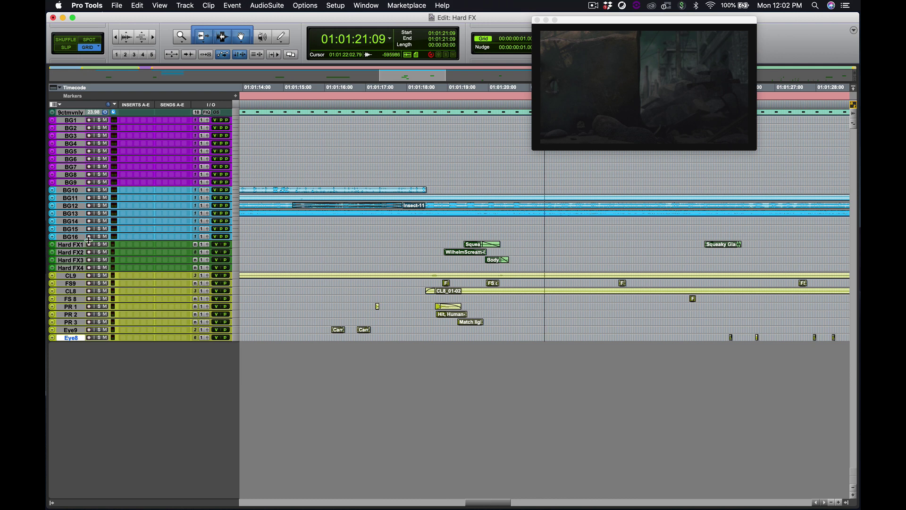
{"action": "left_click", "coordinate": [68, 246]}
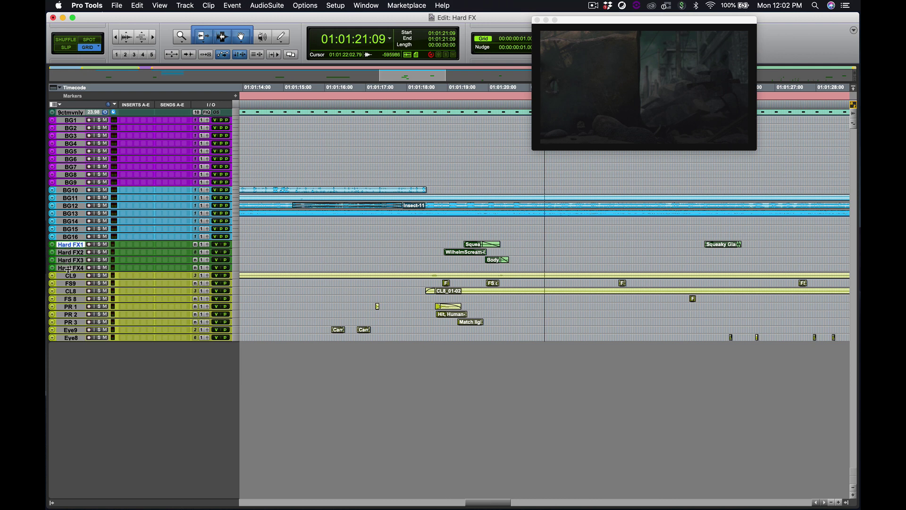
{"action": "left_click", "coordinate": [69, 268]}
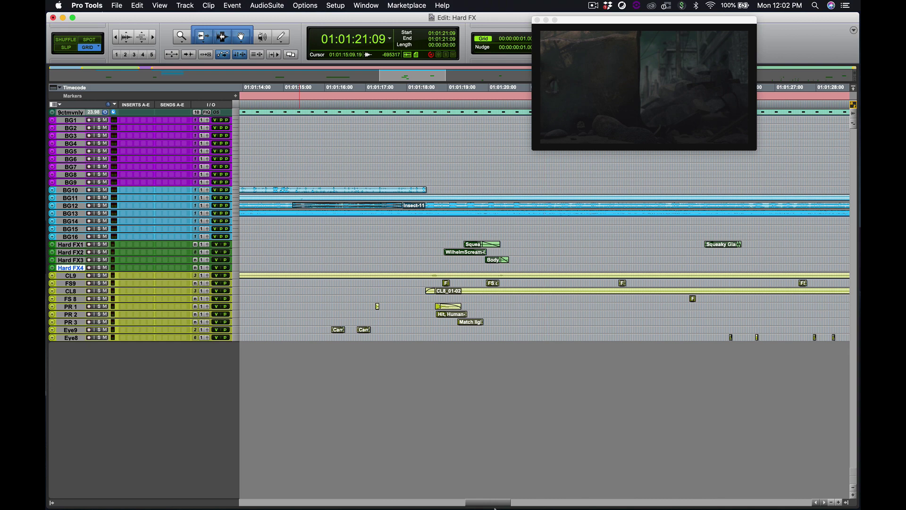
{"action": "mouse_move", "coordinate": [499, 507]}
- Import Smith Music Mix.wav from Downloads into the Clip List via File > Import > Audio
{"action": "left_click", "coordinate": [121, 8]}
{"action": "mouse_move", "coordinate": [155, 146]}
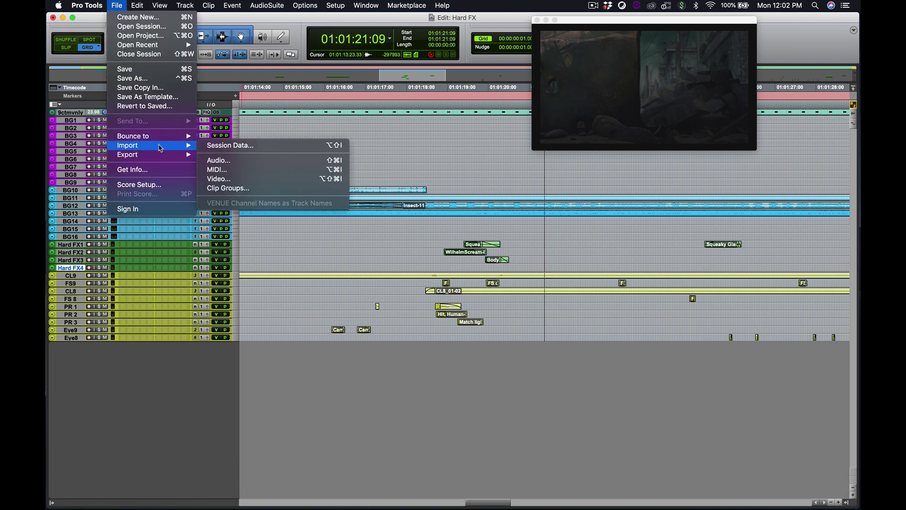
{"action": "left_click", "coordinate": [236, 162]}
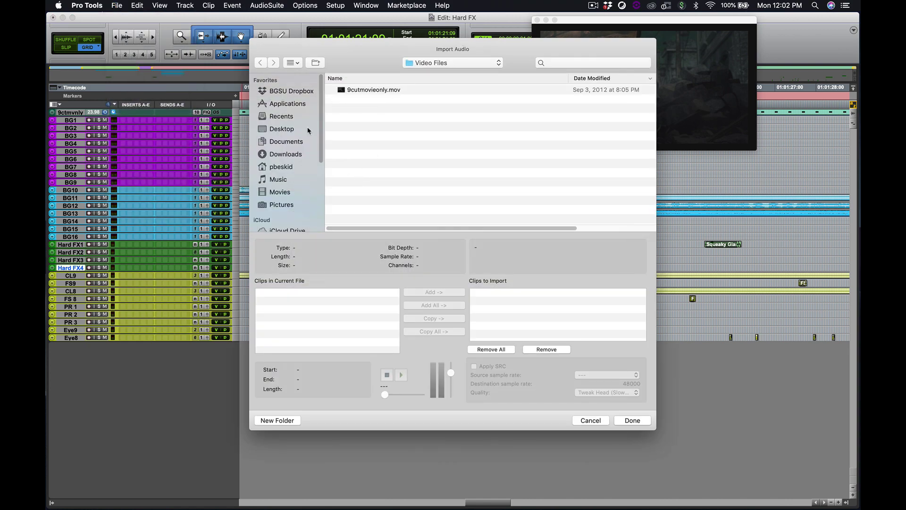
{"action": "left_click", "coordinate": [283, 156]}
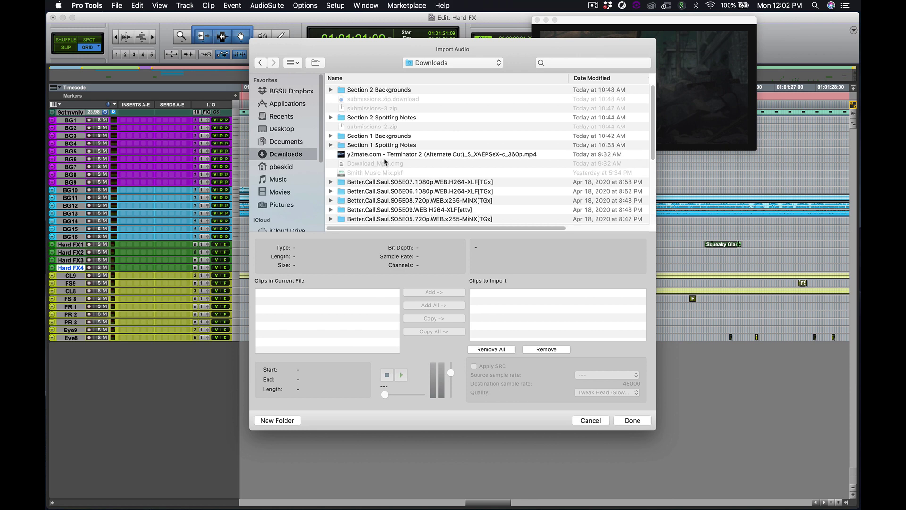
{"action": "scroll", "coordinate": [385, 162], "scroll_direction": "down", "scroll_amount": 10}
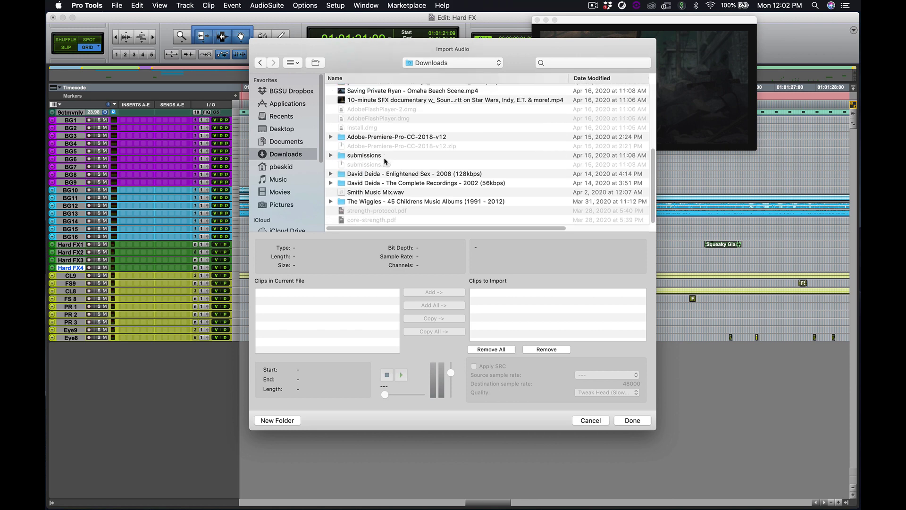
{"action": "left_click", "coordinate": [368, 192]}
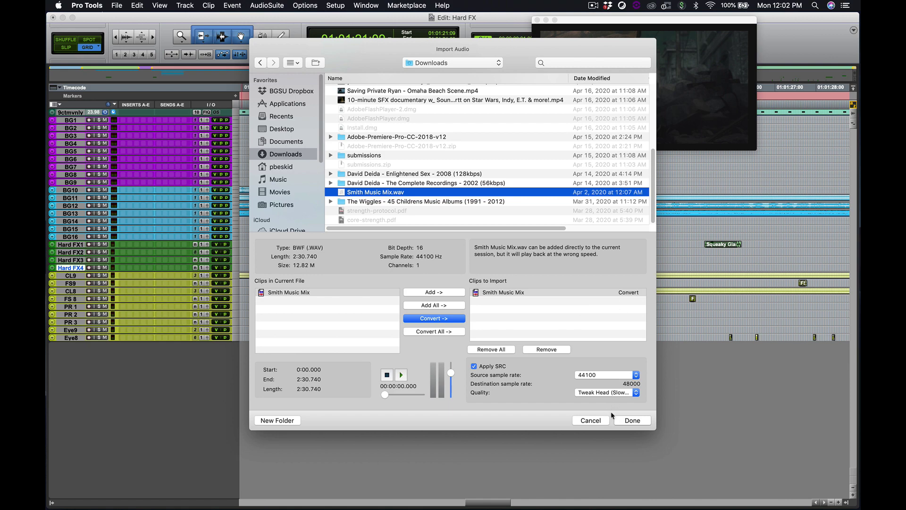
{"action": "left_click", "coordinate": [627, 420]}
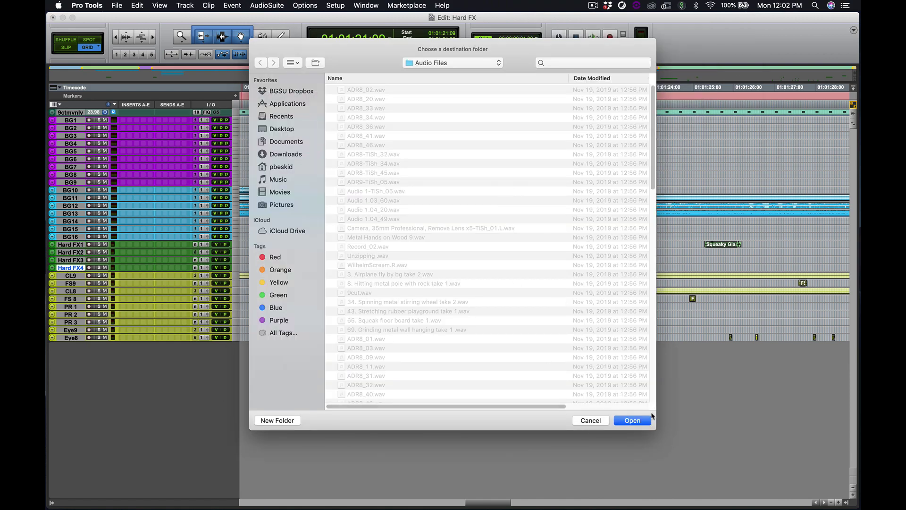
{"action": "left_click", "coordinate": [640, 422]}
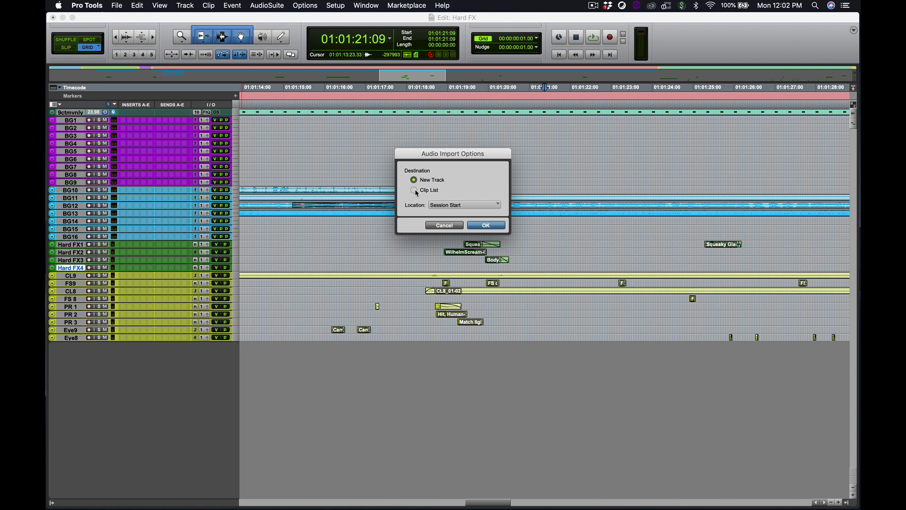
{"action": "left_click", "coordinate": [415, 189]}
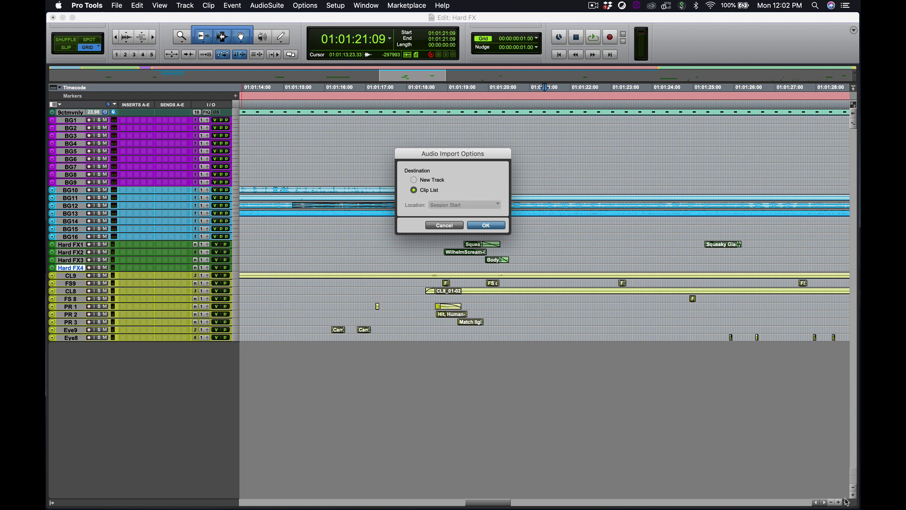
{"action": "left_click", "coordinate": [485, 225]}
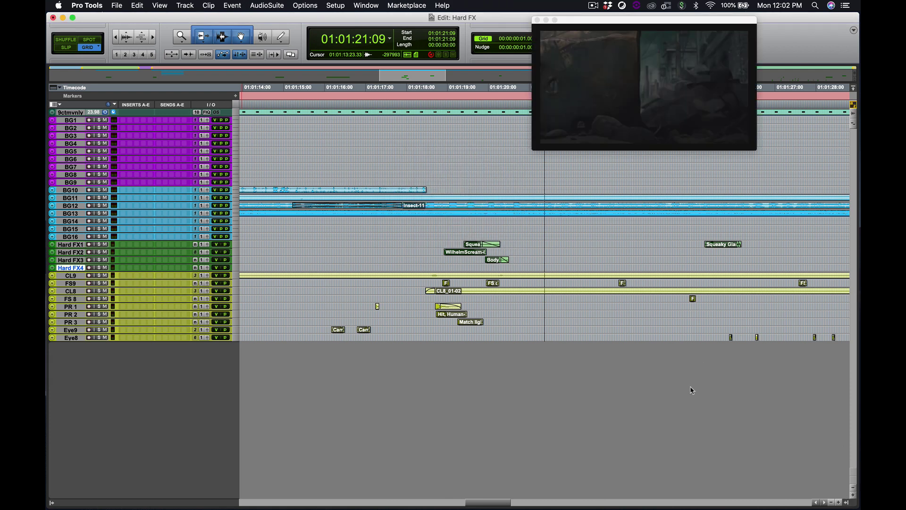
- Drag Smith Music Mix from the clip list onto Hard FX3, then undo the placement
{"action": "left_click", "coordinate": [846, 503]}
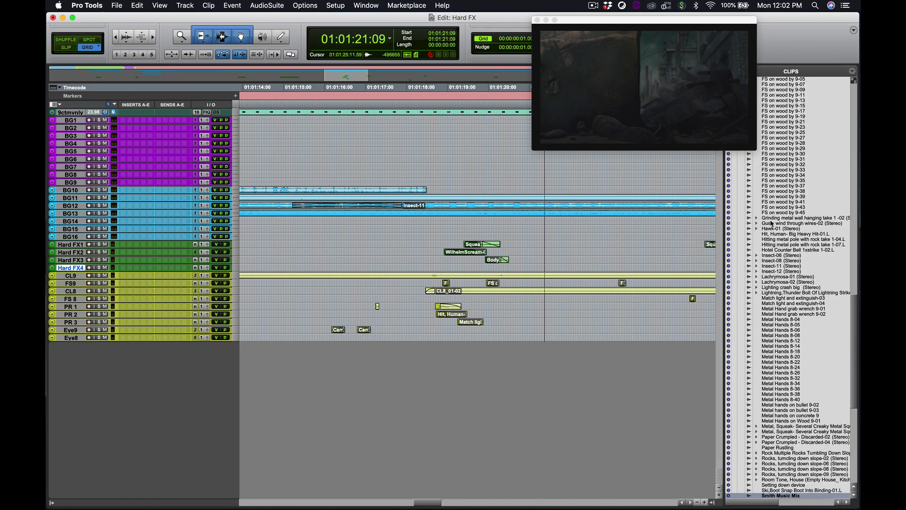
{"action": "left_click", "coordinate": [779, 230]}
{"action": "scroll", "coordinate": [779, 232], "scroll_direction": "down", "scroll_amount": 10}
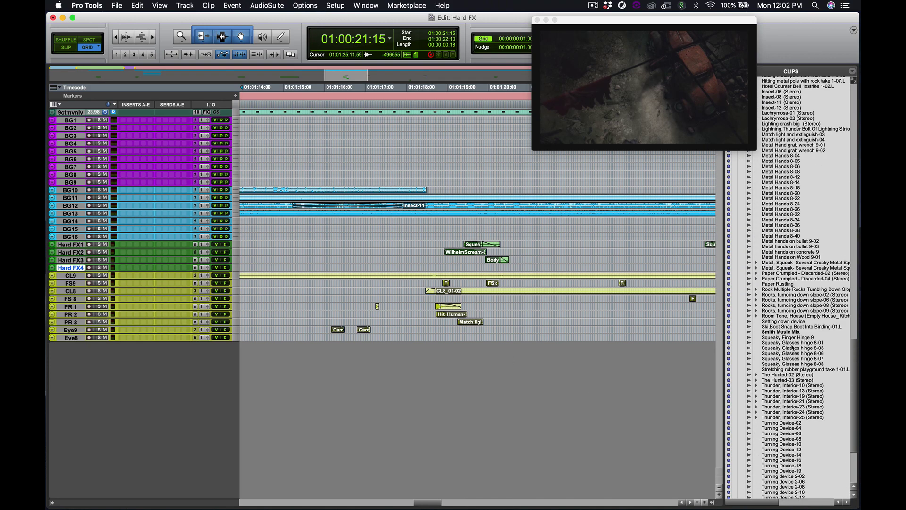
{"action": "left_click", "coordinate": [782, 333]}
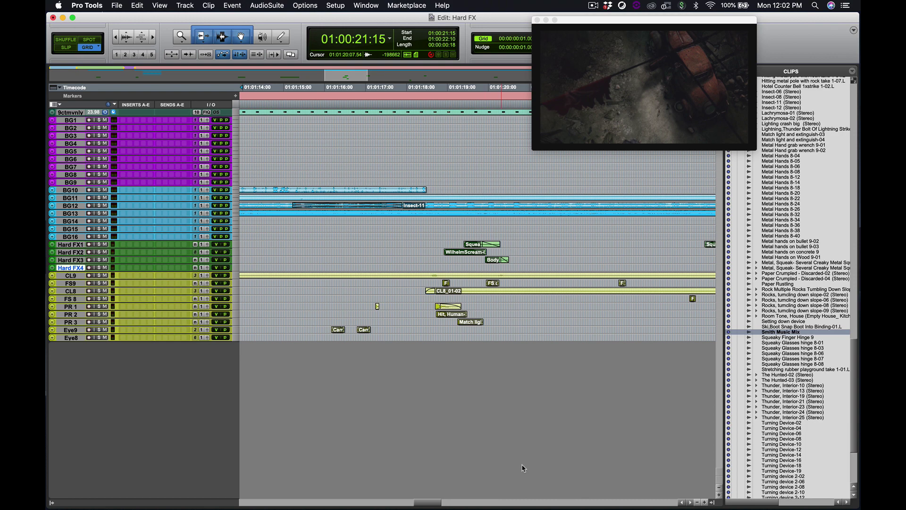
{"action": "left_click_drag", "start_coordinate": [785, 332], "coordinate": [562, 263]}
{"action": "key", "text": "super+z"}
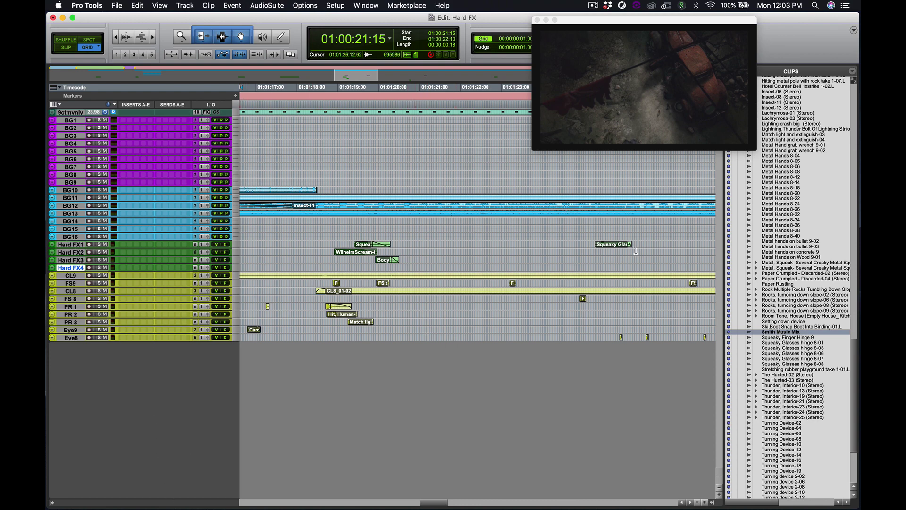
- Hide the clip list, zoom in, and scroll the timeline to around 01:01:17
{"action": "left_click", "coordinate": [713, 503]}
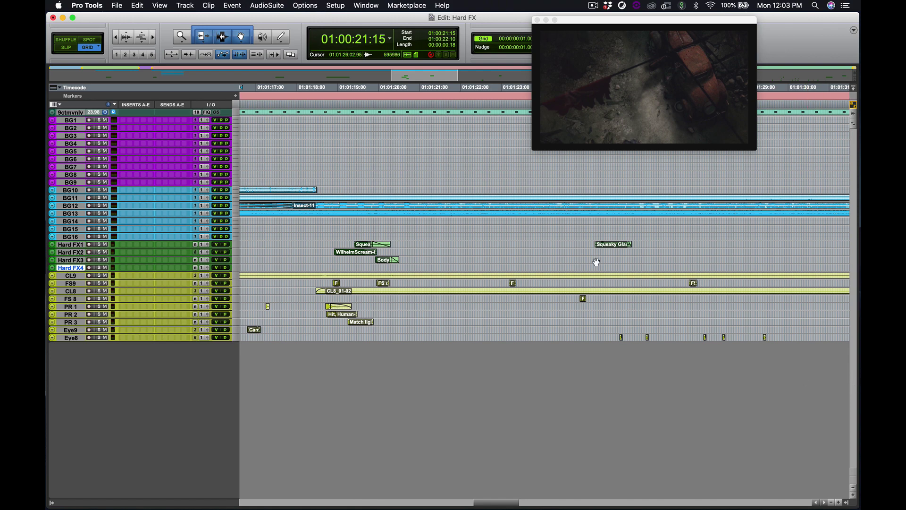
{"action": "left_click", "coordinate": [154, 37]}
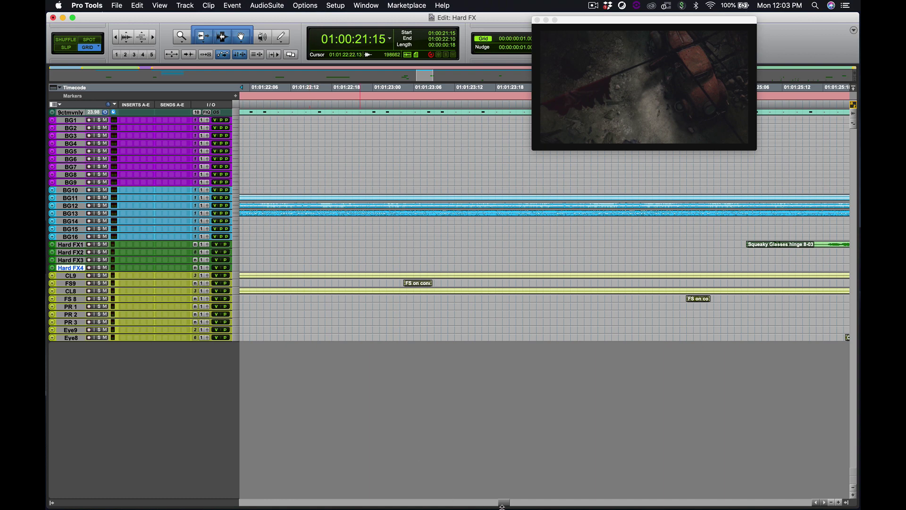
{"action": "left_click_drag", "start_coordinate": [504, 504], "coordinate": [490, 506]}
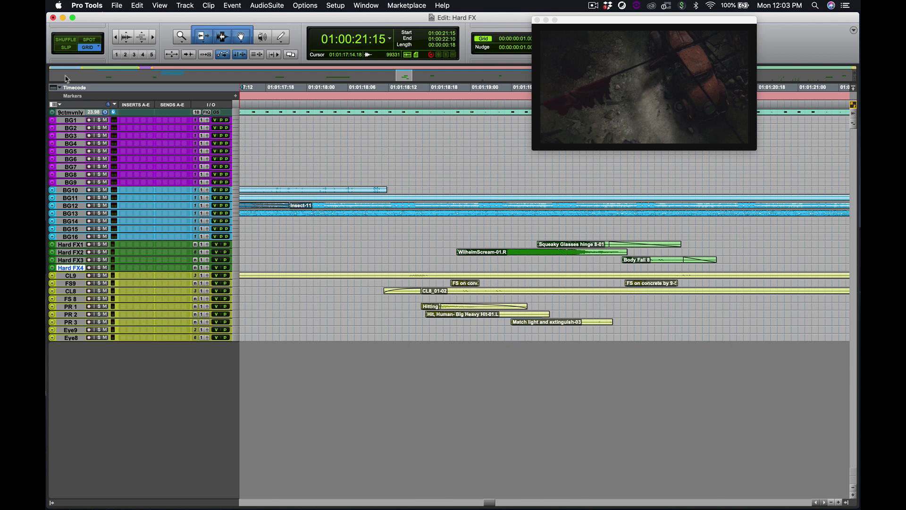
- Mute tracks BG1 through BG16 and scroll to Zipper flapping 1-09 near Ext. Abandoned Street
{"action": "left_click", "coordinate": [73, 121]}
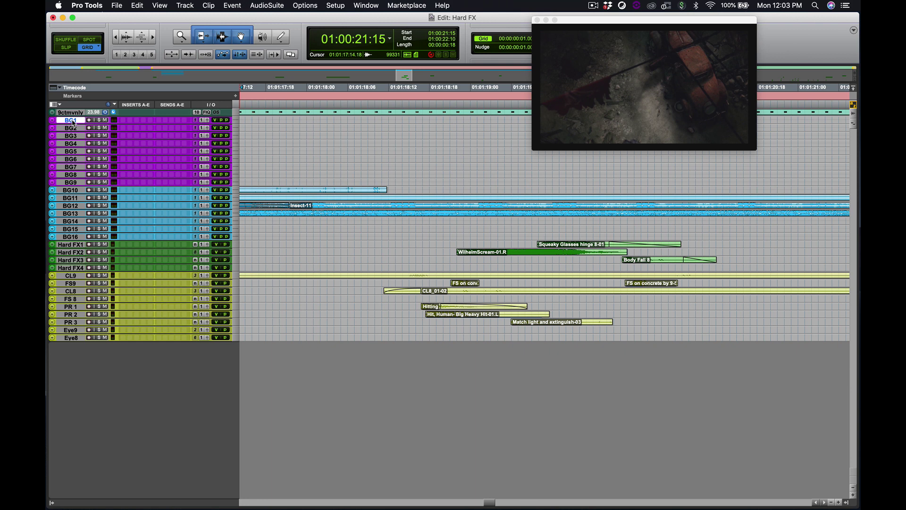
{"action": "left_click", "coordinate": [74, 238], "text": "shift"}
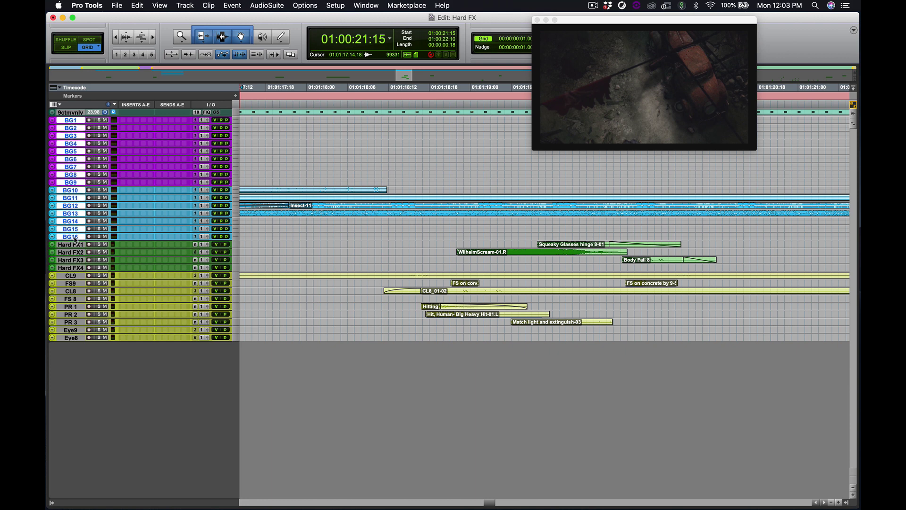
{"action": "left_click", "coordinate": [105, 237], "text": "alt+shift"}
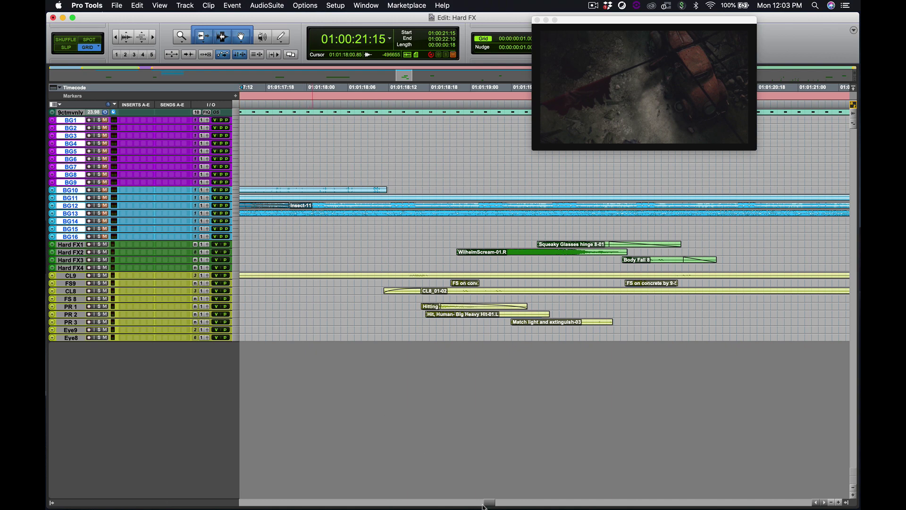
{"action": "left_click_drag", "start_coordinate": [483, 504], "coordinate": [315, 506]}
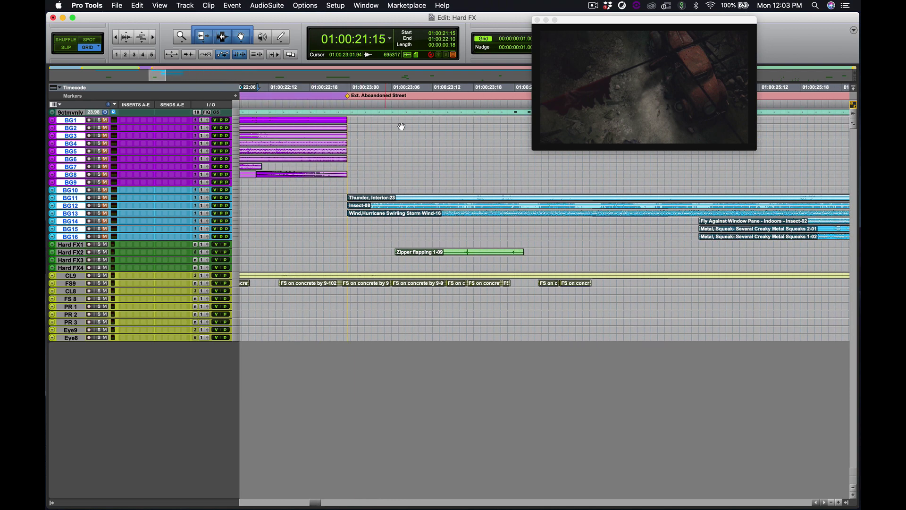
- Enlarge the Hard FX 2 track, zoom in on the zipper clip, and switch to Slip mode
{"action": "left_click", "coordinate": [398, 88]}
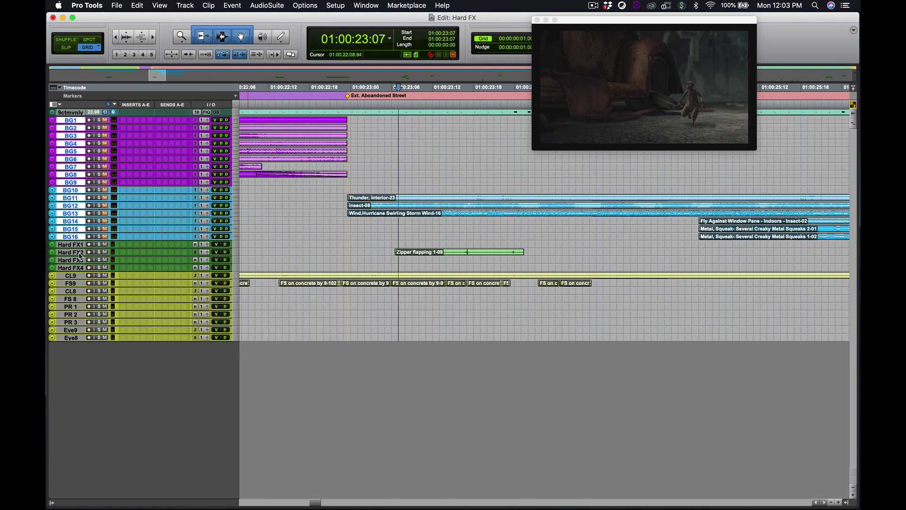
{"action": "left_click_drag", "start_coordinate": [80, 257], "coordinate": [84, 352]}
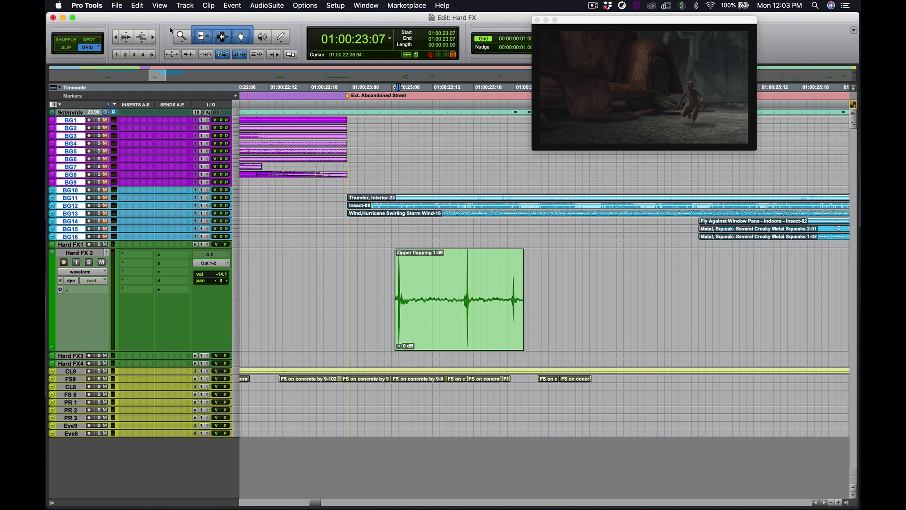
{"action": "left_click", "coordinate": [153, 36]}
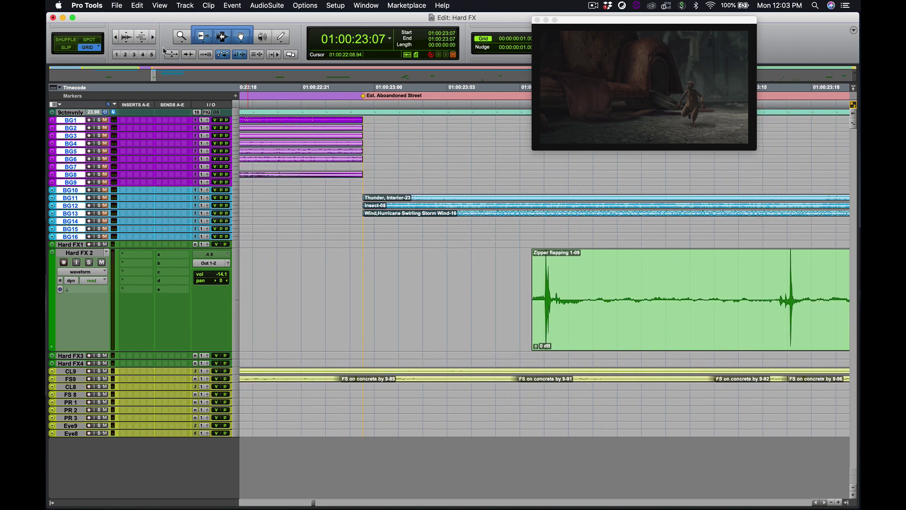
{"action": "left_click", "coordinate": [66, 48]}
- Add a fade-in and fade-out to Zipper flapping 1-09 and lower its clip gain to -0.9 dB
{"action": "left_click", "coordinate": [538, 255]}
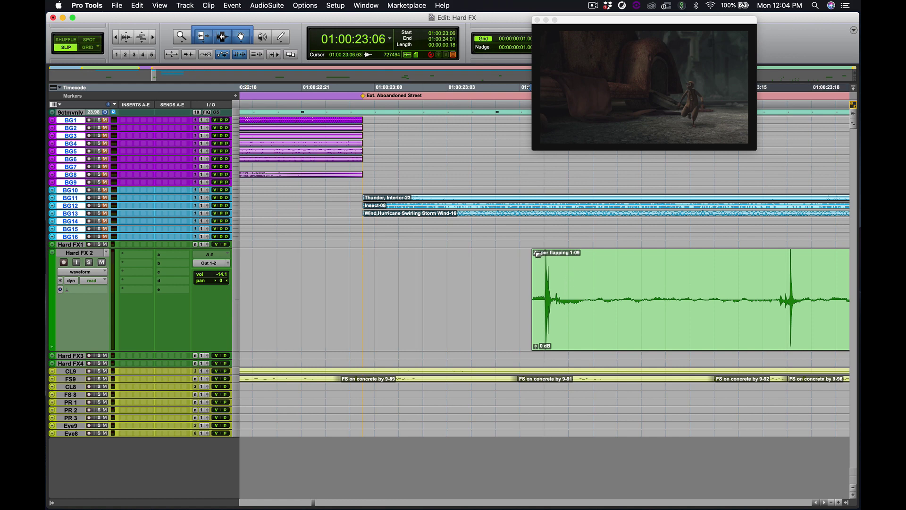
{"action": "left_click_drag", "start_coordinate": [538, 255], "coordinate": [540, 255]}
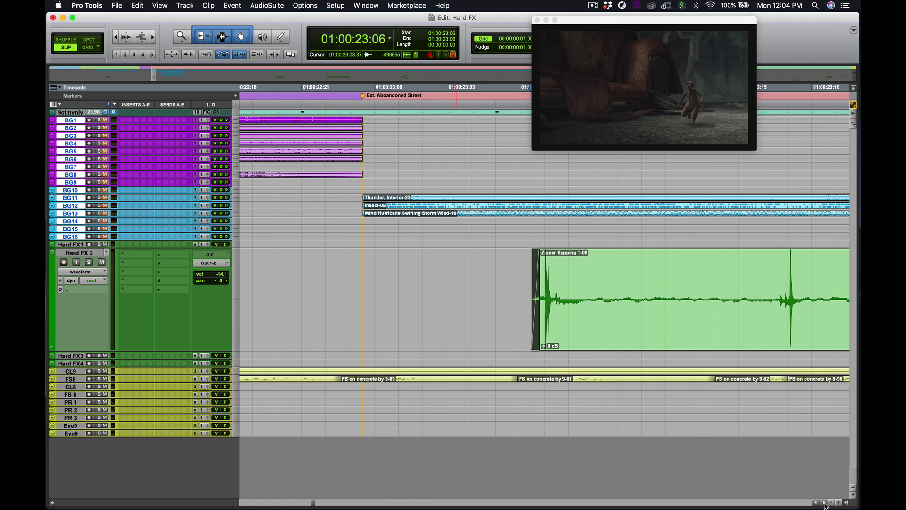
{"action": "scroll", "coordinate": [718, 261], "scroll_direction": "right", "scroll_amount": 10}
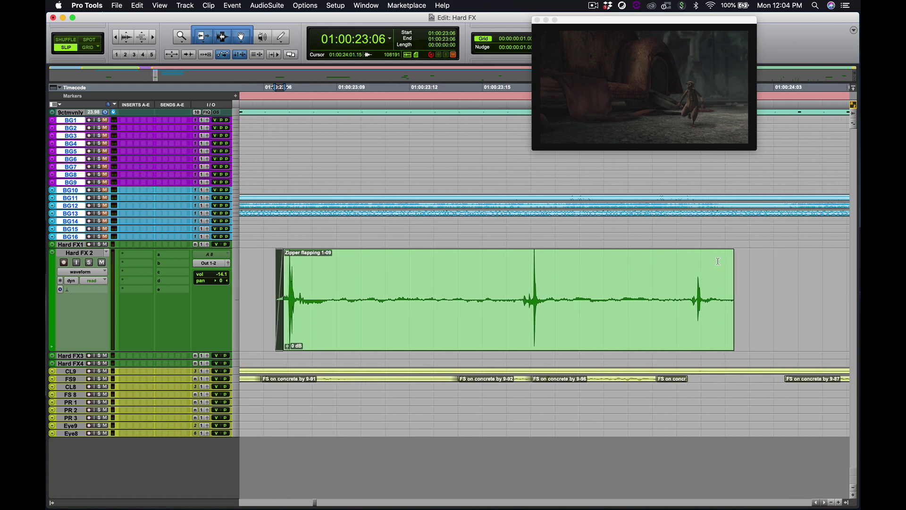
{"action": "left_click_drag", "start_coordinate": [730, 257], "coordinate": [721, 258]}
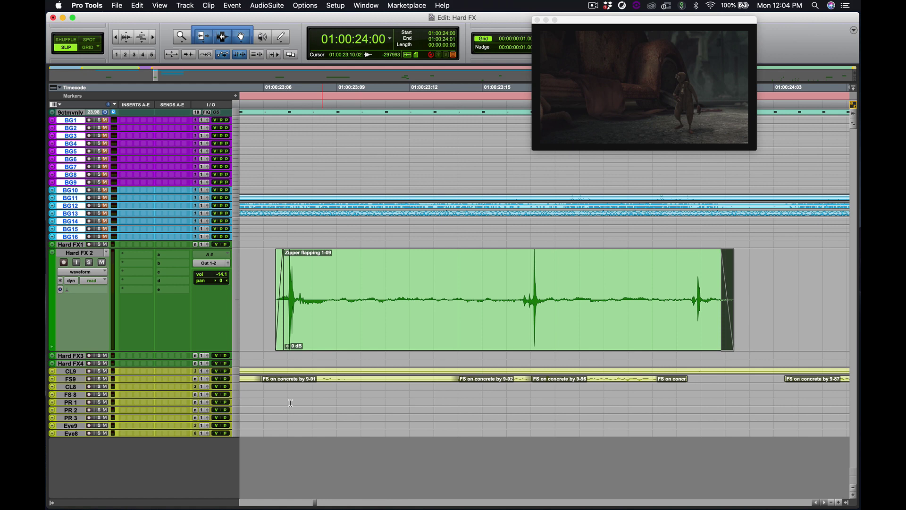
{"action": "left_click_drag", "start_coordinate": [287, 345], "coordinate": [287, 353]}
- Zoom further into the zipper clip's start and solo the Hard FX 2 track
{"action": "left_click", "coordinate": [153, 37]}
{"action": "left_click", "coordinate": [153, 38]}
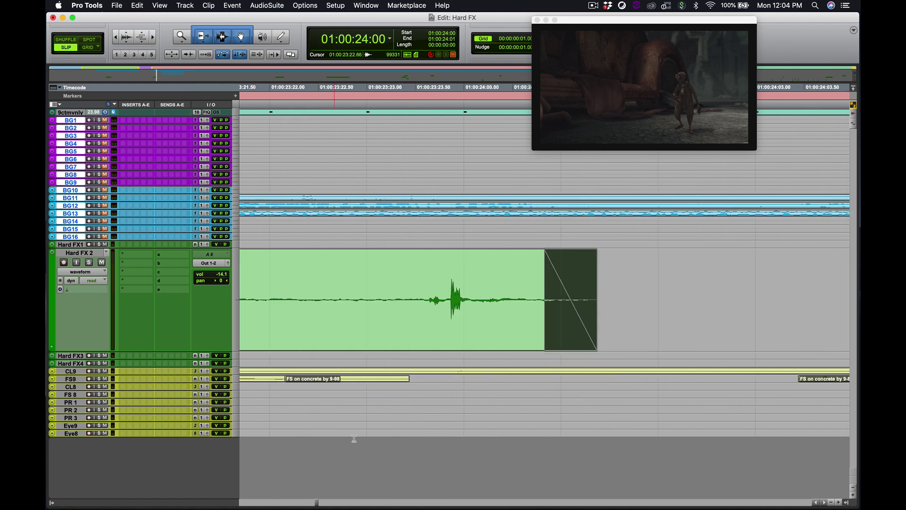
{"action": "scroll", "coordinate": [542, 470], "scroll_direction": "down", "scroll_amount": 1}
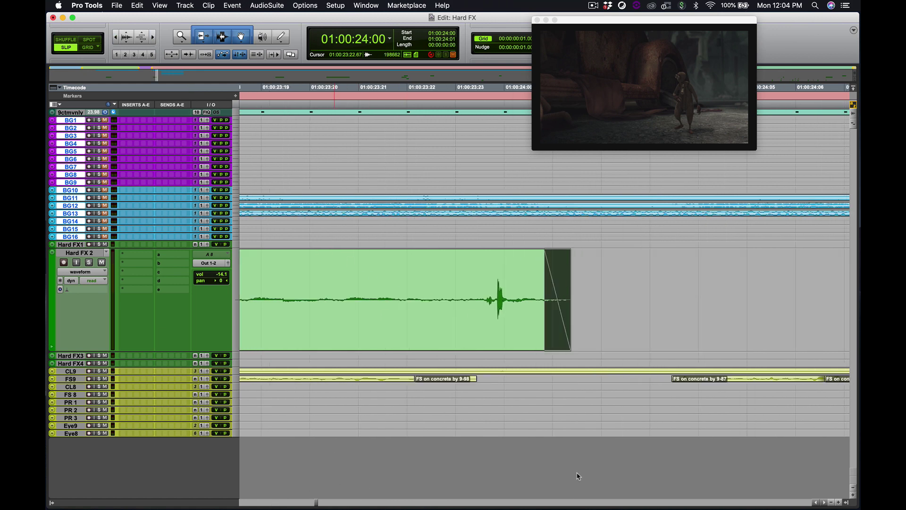
{"action": "left_click", "coordinate": [815, 503]}
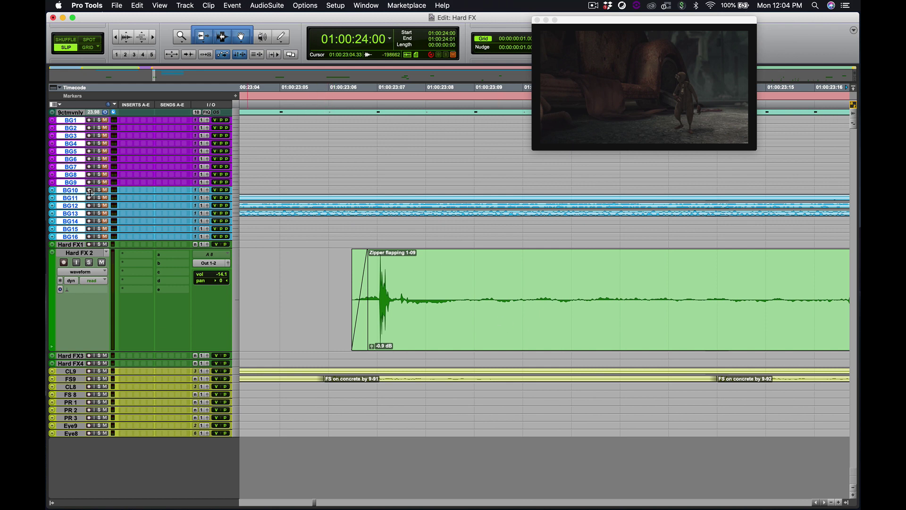
{"action": "left_click", "coordinate": [89, 262]}
- Play from 01:00:23:05 twice to audition the zipper against the picture
{"action": "left_click", "coordinate": [315, 88]}
{"action": "key", "text": "space"}
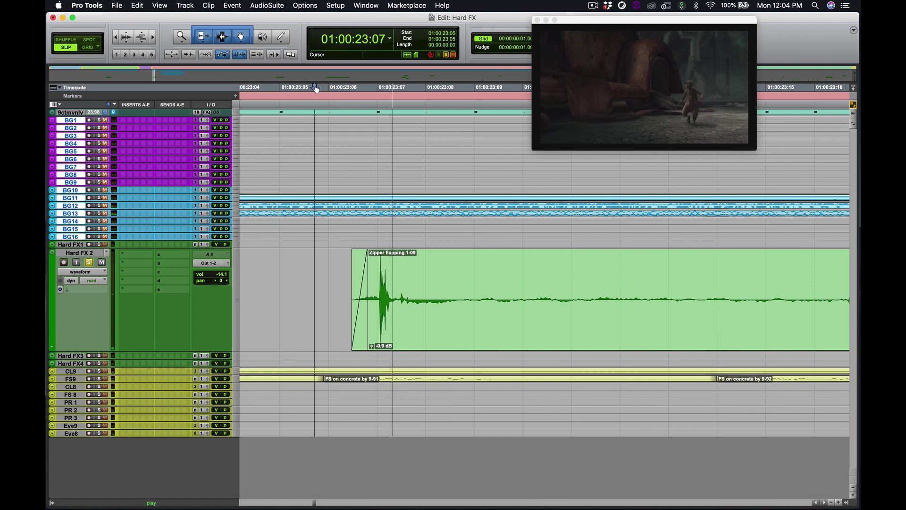
{"action": "key", "text": "space"}
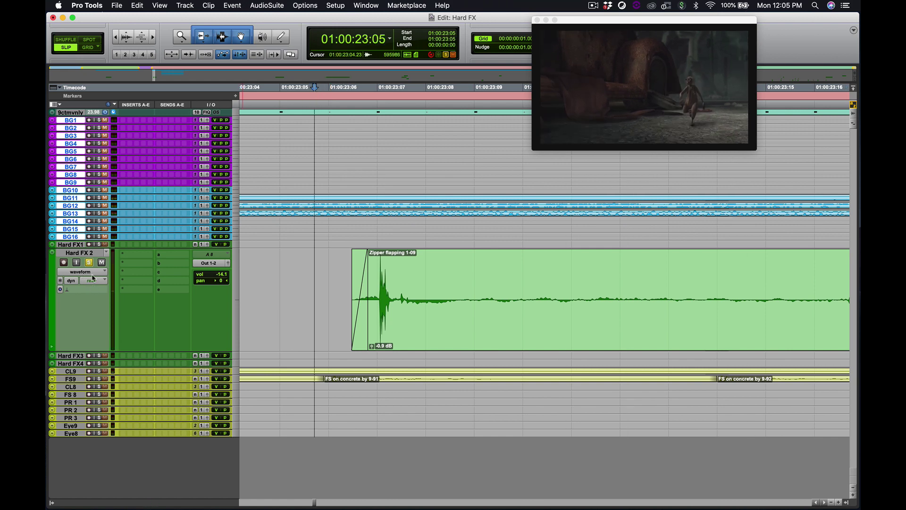
{"action": "key", "text": "space"}
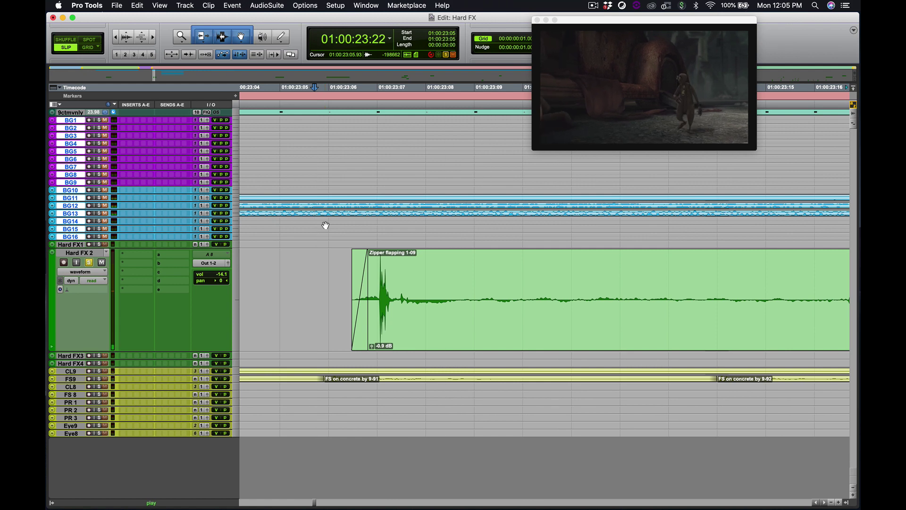
{"action": "key", "text": "space"}
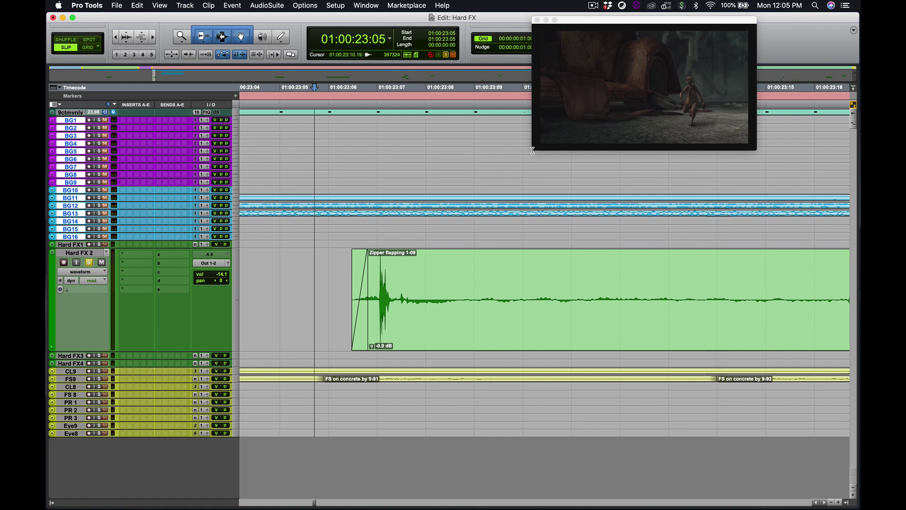
- Enlarge the video window and play the scene to review it in the bigger picture
{"action": "left_click_drag", "start_coordinate": [532, 150], "coordinate": [381, 232]}
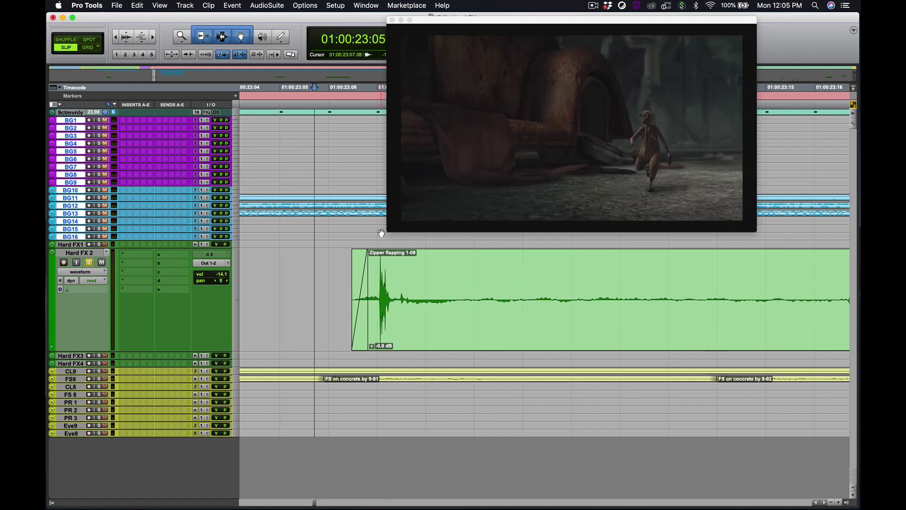
{"action": "key", "text": "space"}
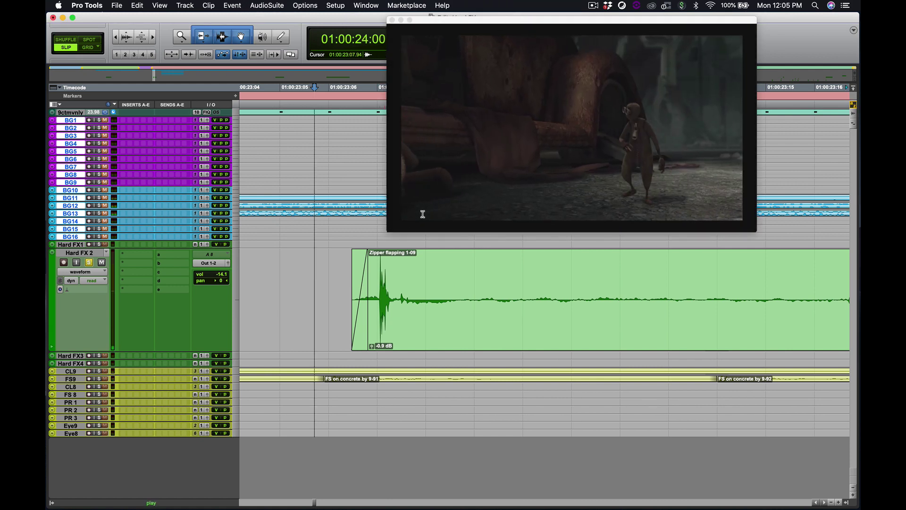
{"action": "key", "text": "space"}
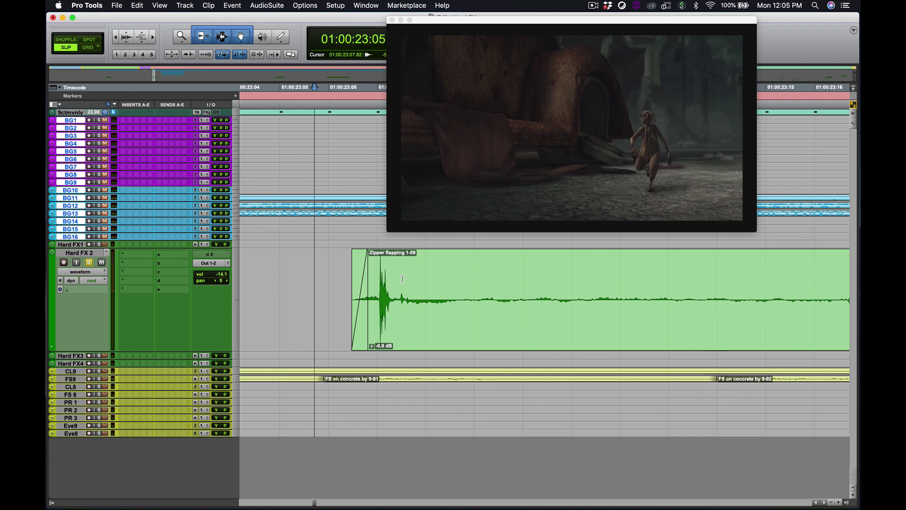
- Split the zipper clip at 01:00:23:08 into 1-10 and 1-11 with a short crossfade
{"action": "left_click", "coordinate": [379, 290]}
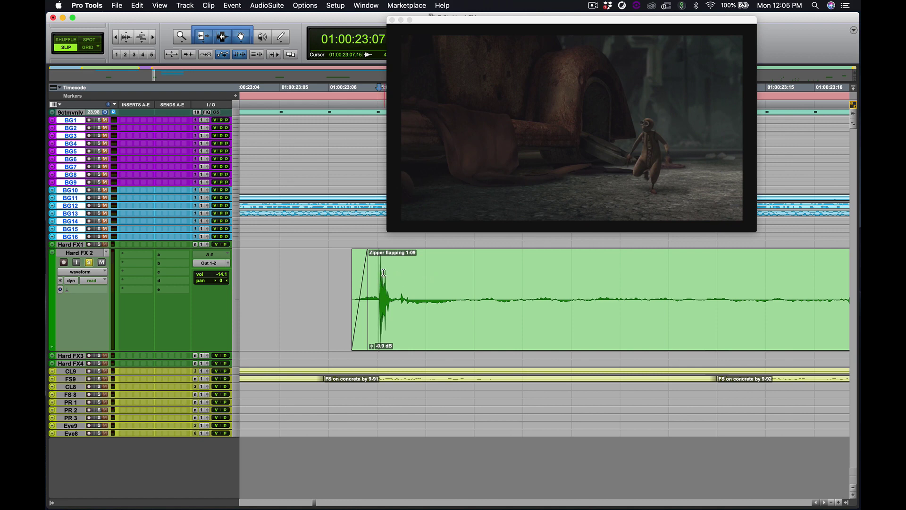
{"action": "key", "text": "super+bracketright"}
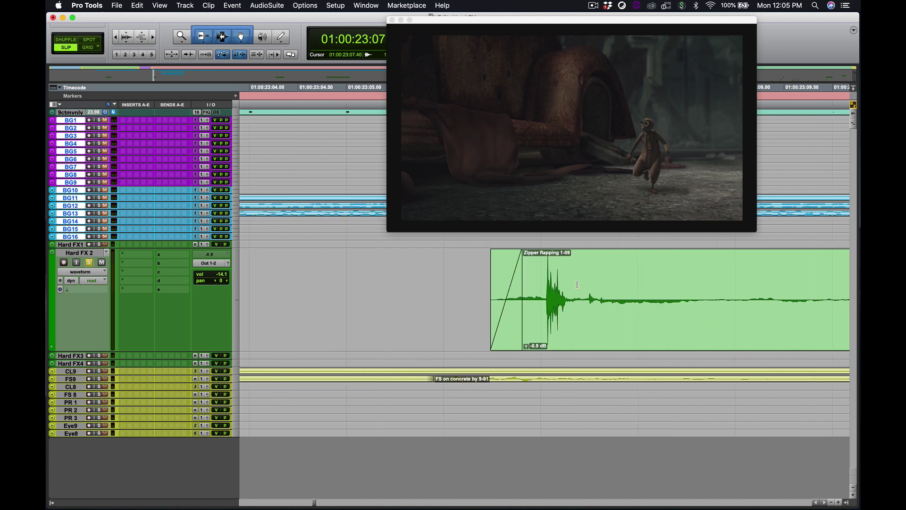
{"action": "left_click", "coordinate": [711, 289]}
{"action": "left_click", "coordinate": [714, 290]}
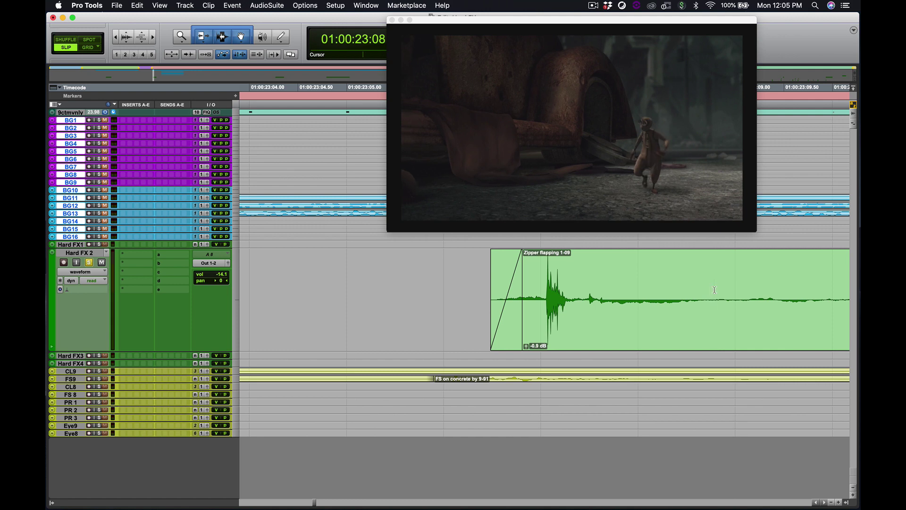
{"action": "key", "text": "b"}
{"action": "left_click_drag", "start_coordinate": [714, 256], "coordinate": [706, 256]}
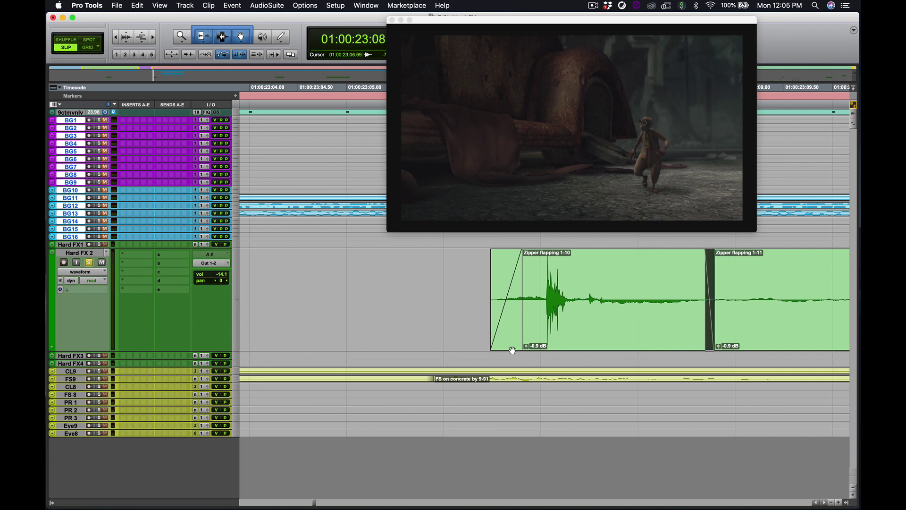
- Zoom into Zipper flapping 1-10 and drag its sync point onto the transient's onset
{"action": "left_click", "coordinate": [545, 277]}
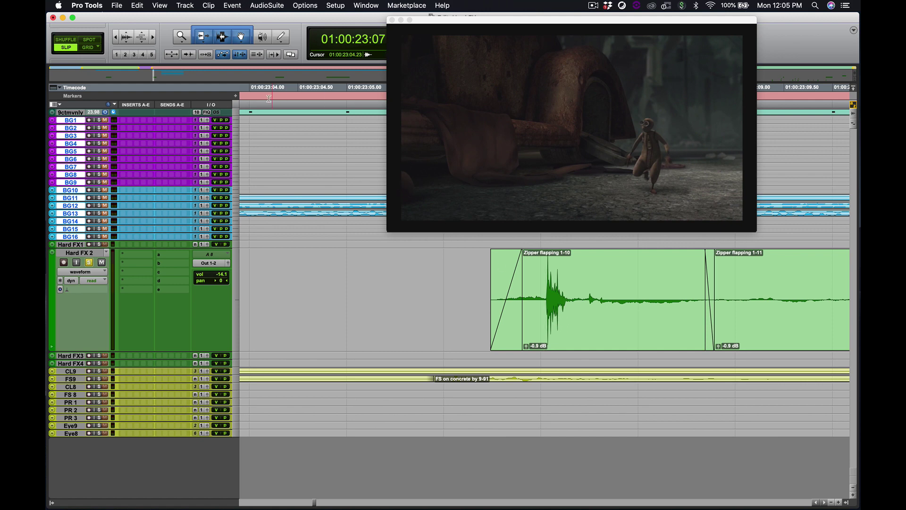
{"action": "key", "text": "super+bracketright"}
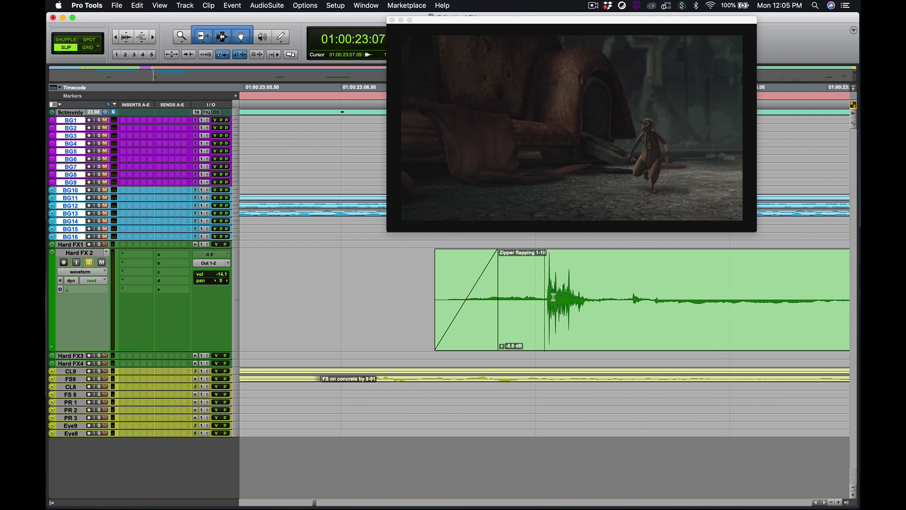
{"action": "mouse_move", "coordinate": [563, 343]}
{"action": "left_mouse_down"}
{"action": "mouse_move", "coordinate": [547, 342]}
{"action": "mouse_move", "coordinate": [563, 342]}
{"action": "left_mouse_up"}
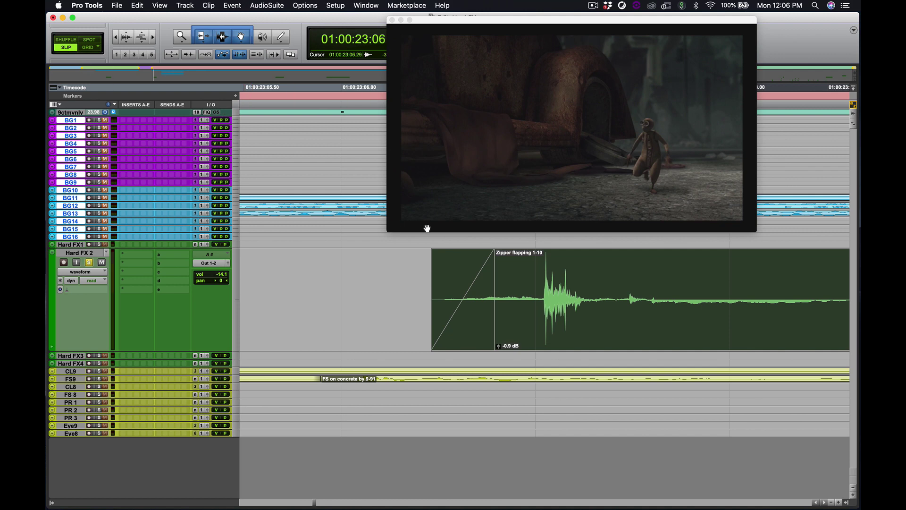
{"action": "left_click", "coordinate": [543, 297]}
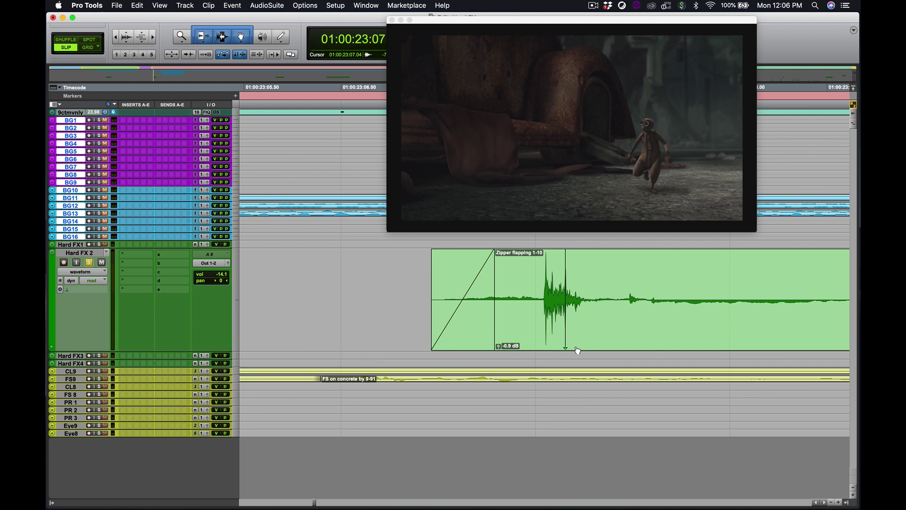
{"action": "left_click_drag", "start_coordinate": [577, 351], "coordinate": [544, 350]}
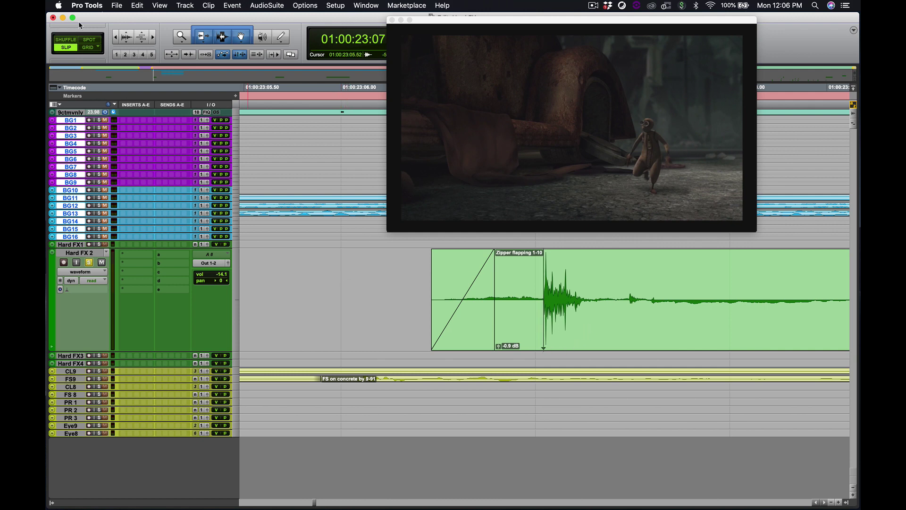
- Switch to Grid mode and snap the Zipper flapping 1-10 clip's sync point to the 01:00:23:06 grid line
{"action": "left_click", "coordinate": [85, 49]}
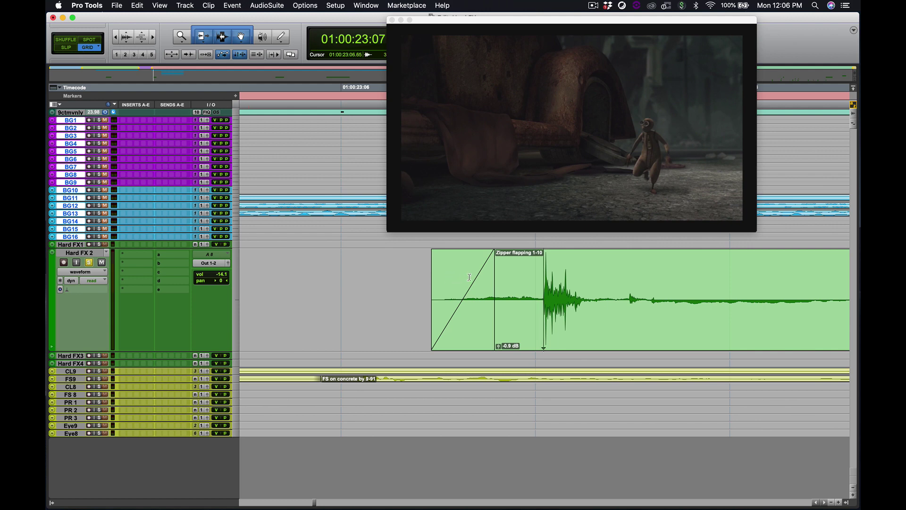
{"action": "left_click_drag", "start_coordinate": [583, 343], "coordinate": [536, 350]}
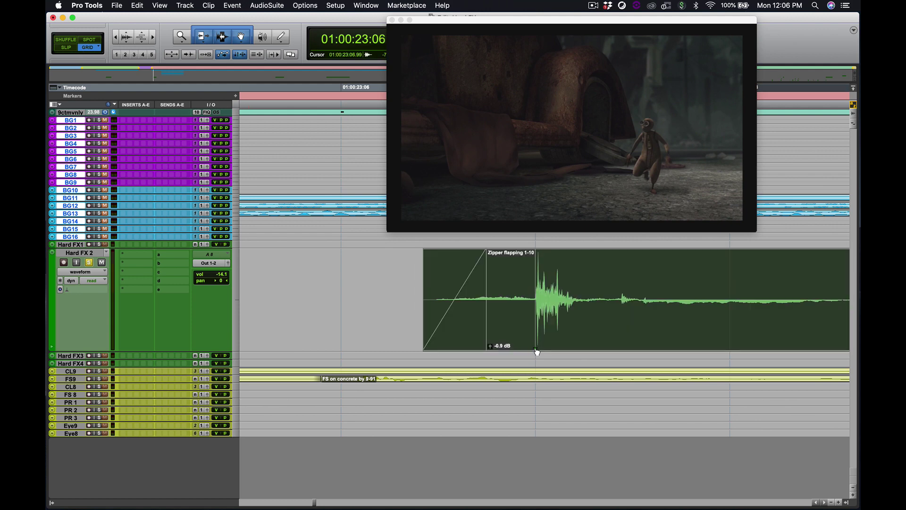
{"action": "left_click", "coordinate": [536, 346]}
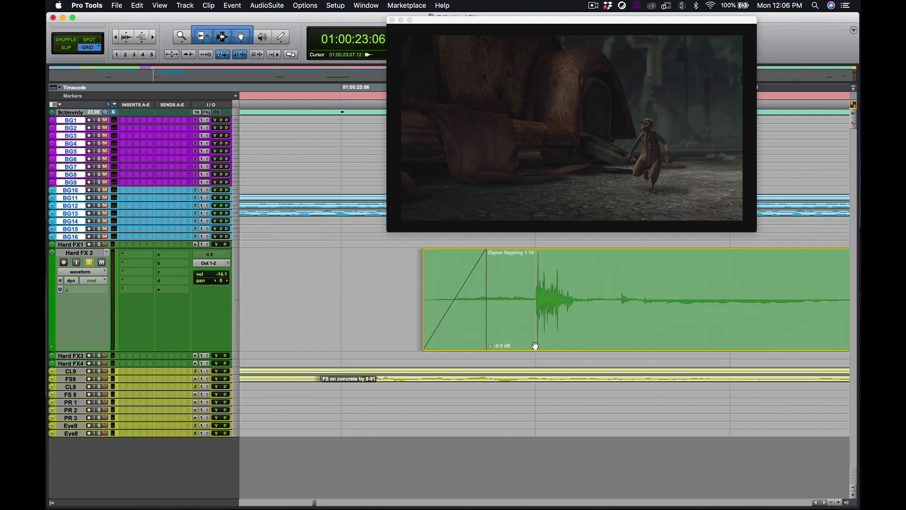
{"action": "left_click_drag", "start_coordinate": [511, 346], "coordinate": [530, 328]}
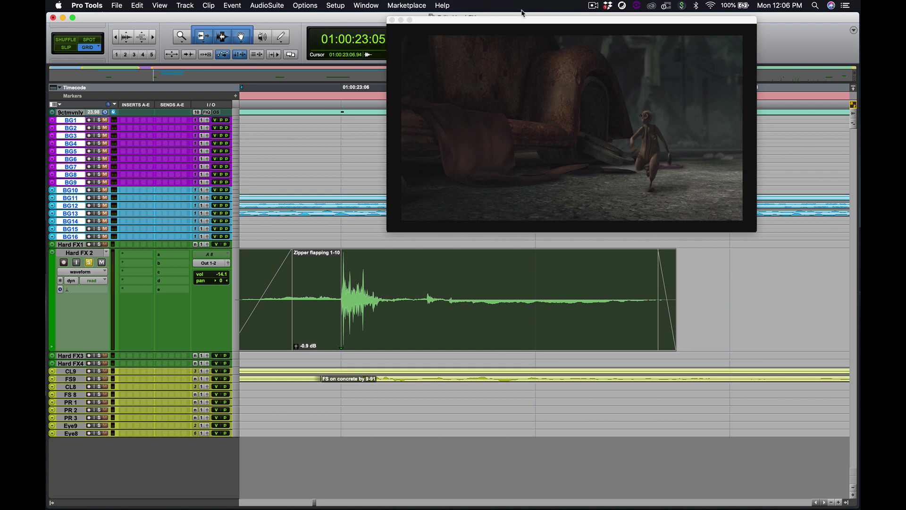
- Move the video window off the counters, keep the nudge value at one frame, and zoom out
{"action": "left_click_drag", "start_coordinate": [523, 20], "coordinate": [568, 78]}
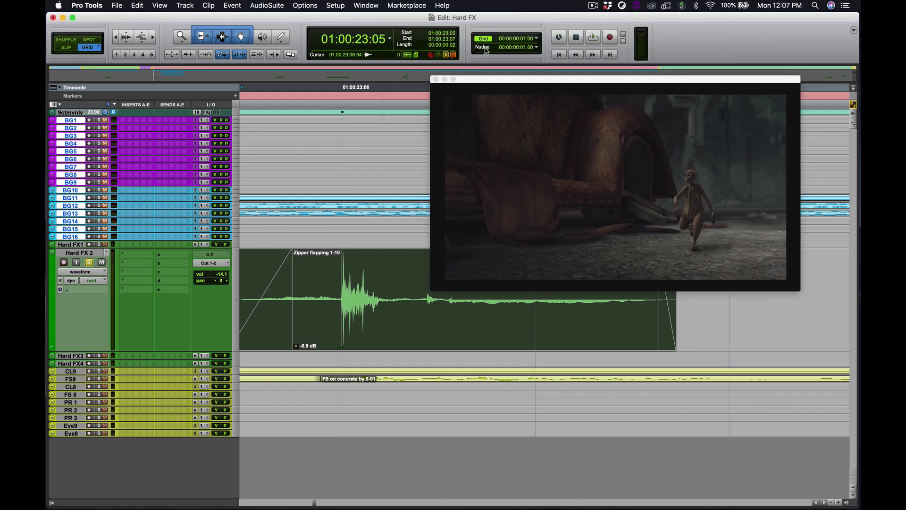
{"action": "left_click", "coordinate": [537, 47]}
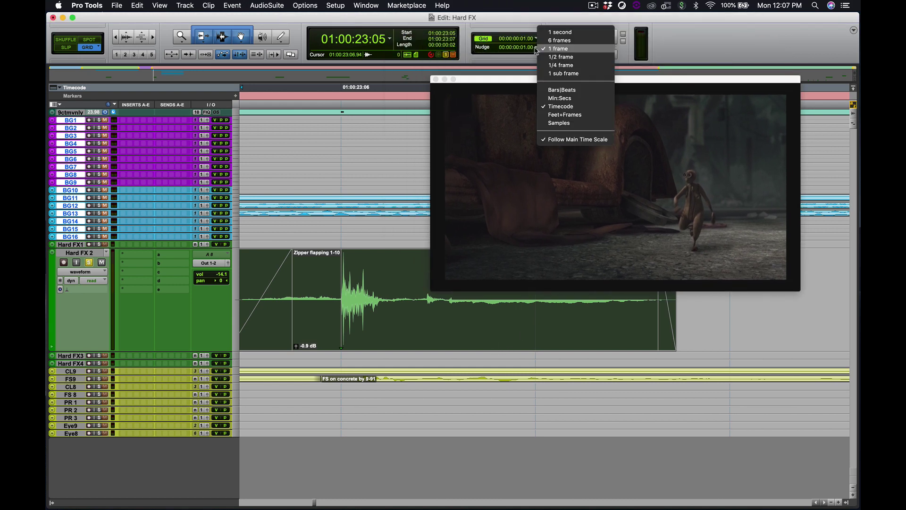
{"action": "left_click", "coordinate": [640, 82]}
{"action": "left_click_drag", "start_coordinate": [639, 81], "coordinate": [672, 26]}
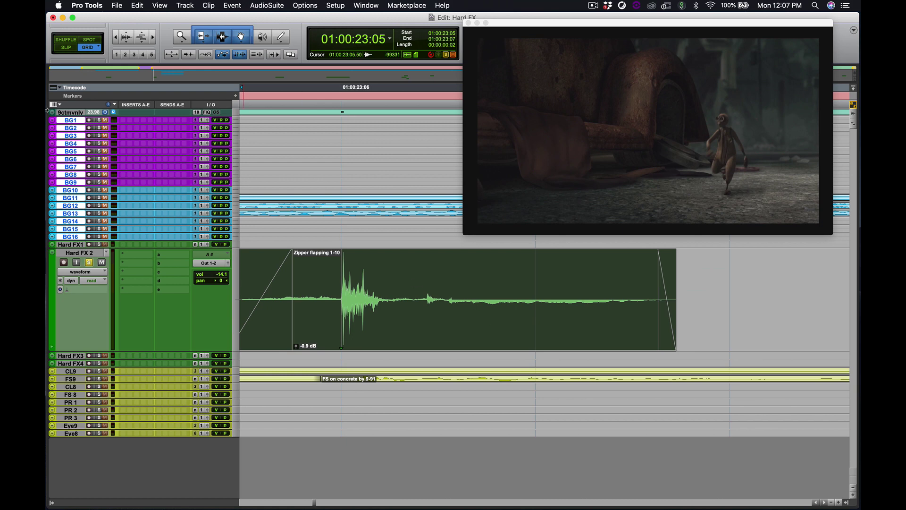
{"action": "left_click", "coordinate": [116, 37]}
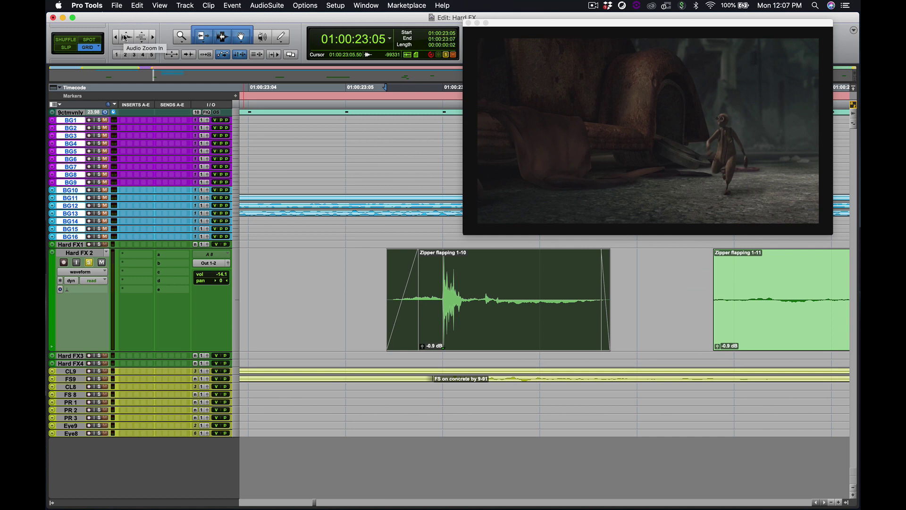
- Nudge the Zipper flapping 1-10 clip frame by frame with comma/period until it sits at 01:00:23:06
{"action": "key", "text": "comma"}
{"action": "key", "text": "comma"}
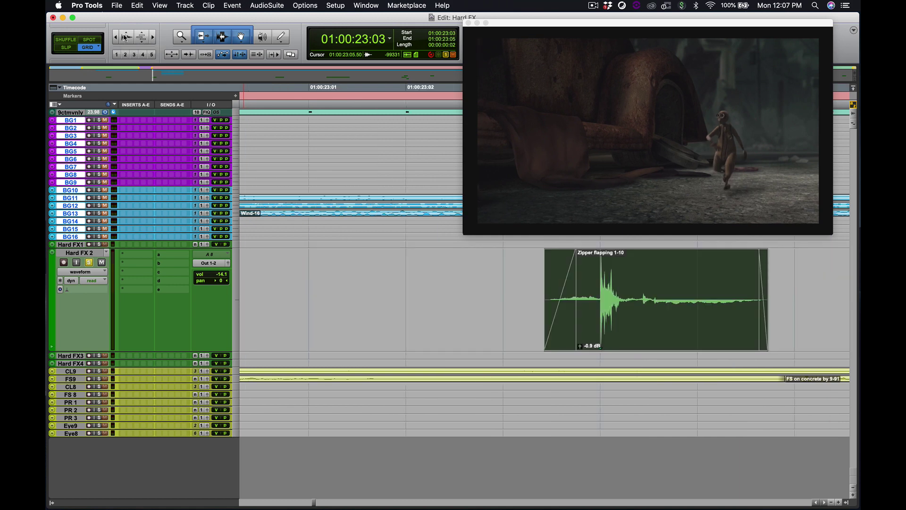
{"action": "key", "text": "period"}
{"action": "key", "text": "period"}
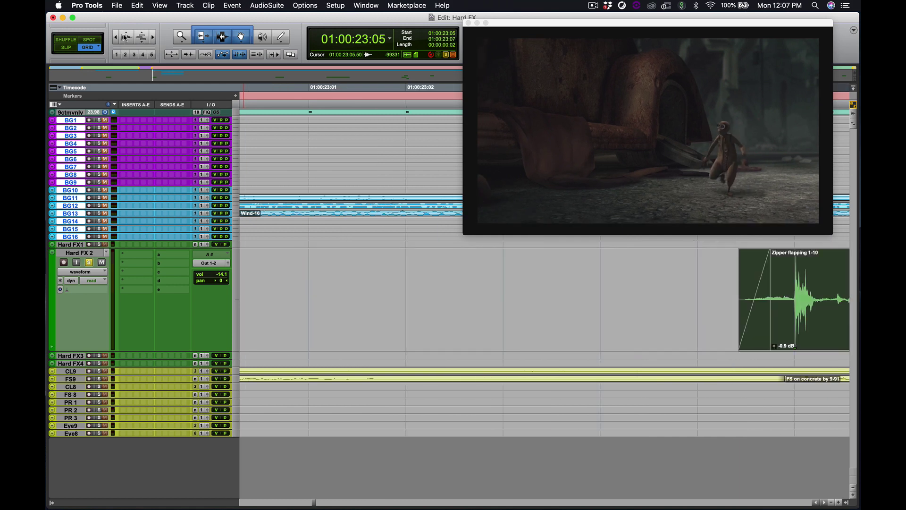
{"action": "key", "text": "period"}
{"action": "key", "text": "comma"}
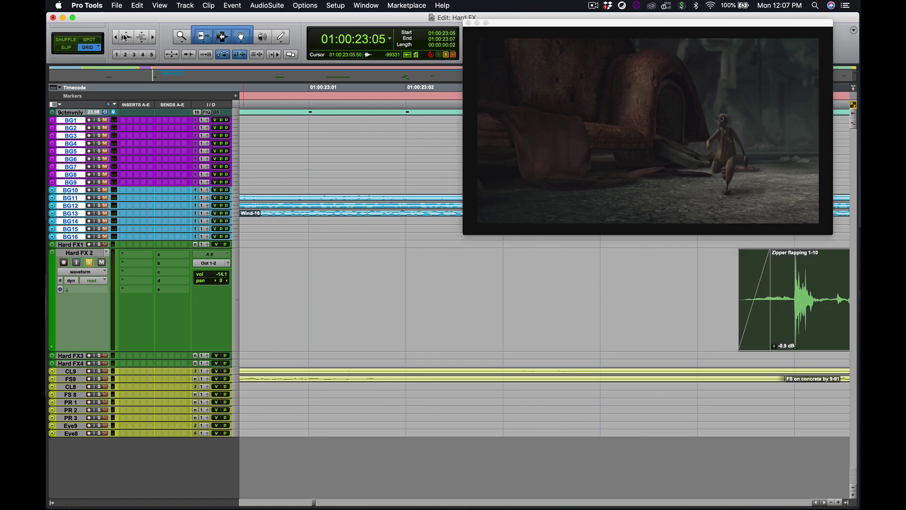
{"action": "key", "text": "comma"}
{"action": "key", "text": "comma"}
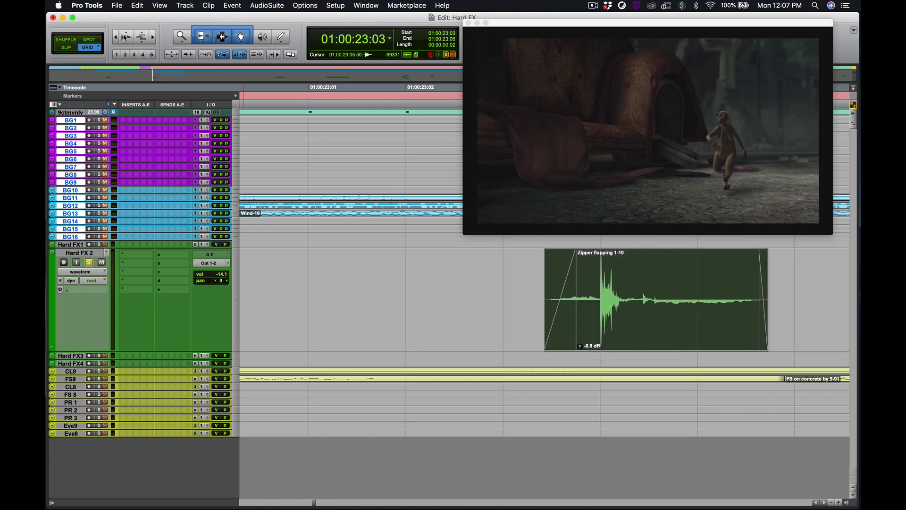
{"action": "key", "text": "period"}
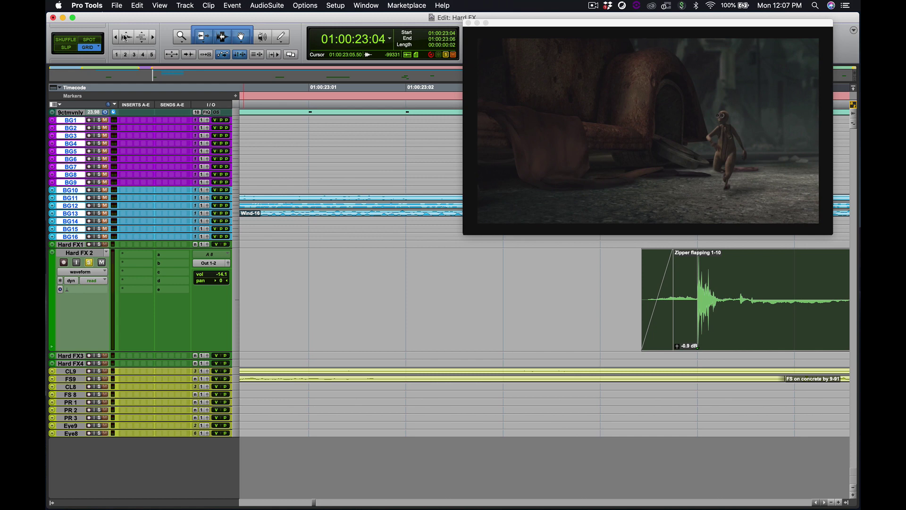
{"action": "key", "text": "period"}
{"action": "key", "text": "period"}
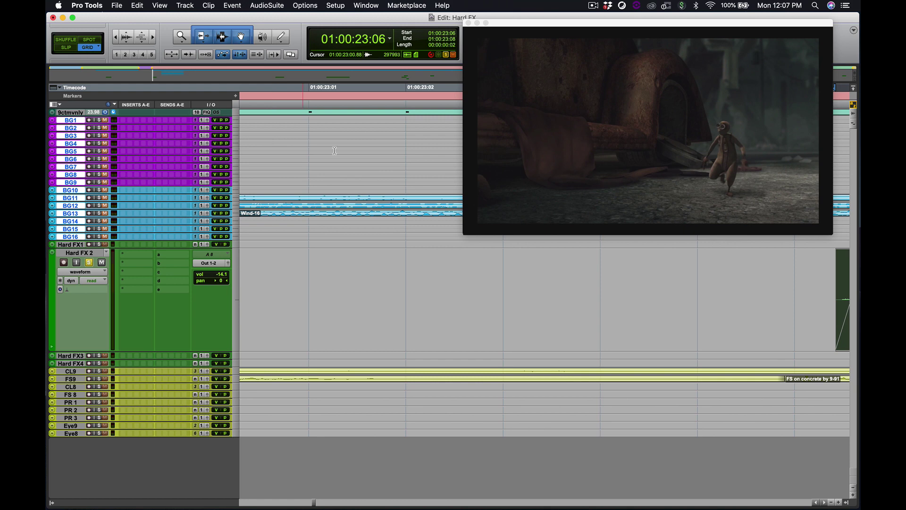
- Zoom out the timeline and drag the video window's corner to enlarge it over the edit window
{"action": "left_click", "coordinate": [116, 38]}
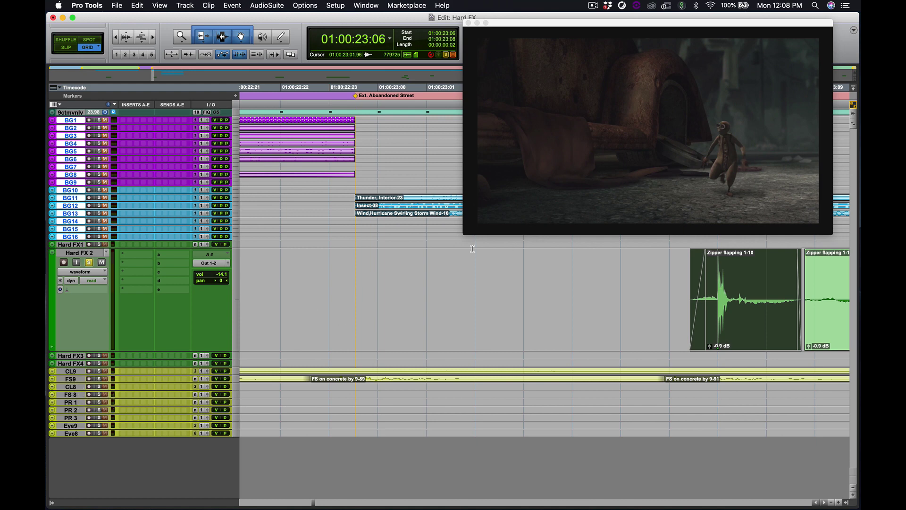
{"action": "left_click_drag", "start_coordinate": [463, 236], "coordinate": [250, 356]}
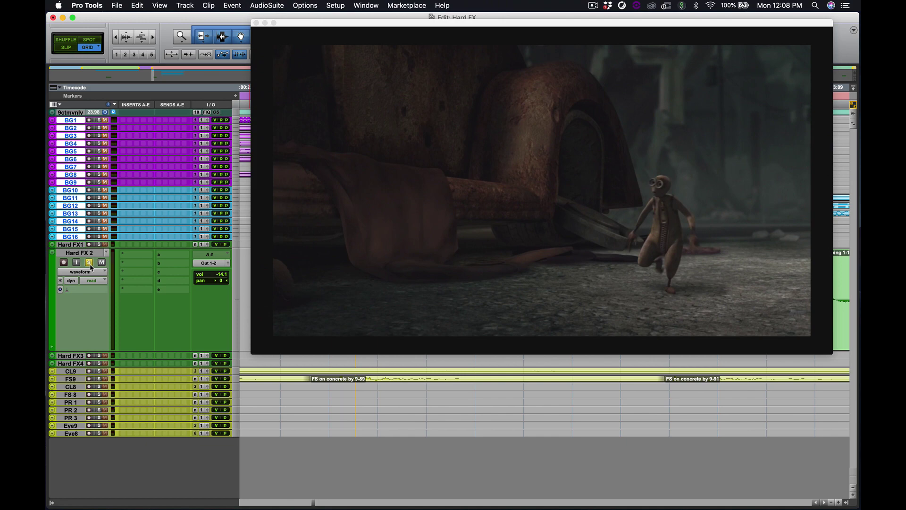
- Shrink the video window and move it down so the counters reading 01:00:23:06 show again
{"action": "left_click_drag", "start_coordinate": [311, 25], "coordinate": [208, 12]}
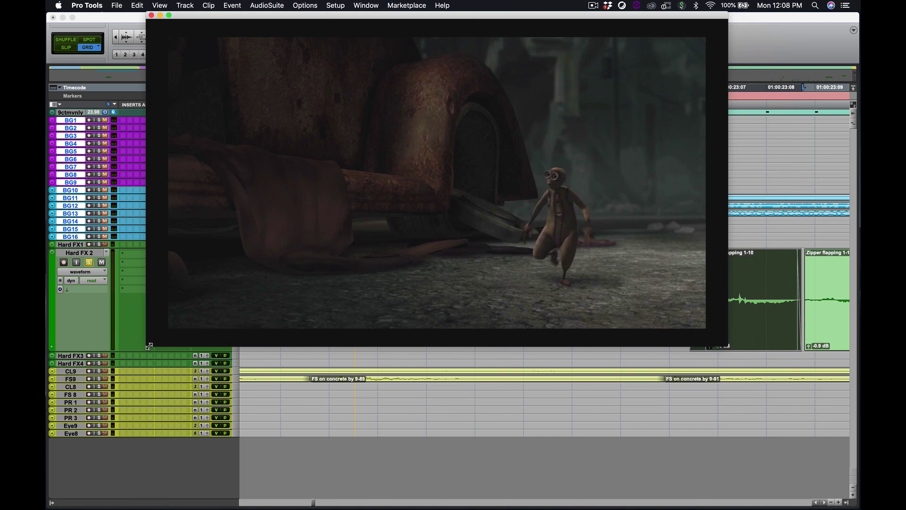
{"action": "left_click_drag", "start_coordinate": [149, 346], "coordinate": [387, 204]}
{"action": "left_click_drag", "start_coordinate": [492, 19], "coordinate": [385, 20]}
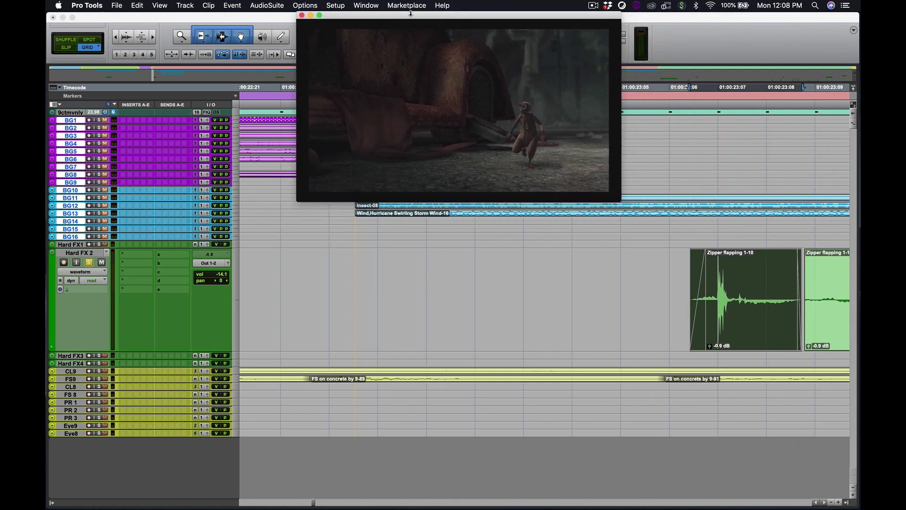
{"action": "left_click_drag", "start_coordinate": [428, 18], "coordinate": [468, 17]}
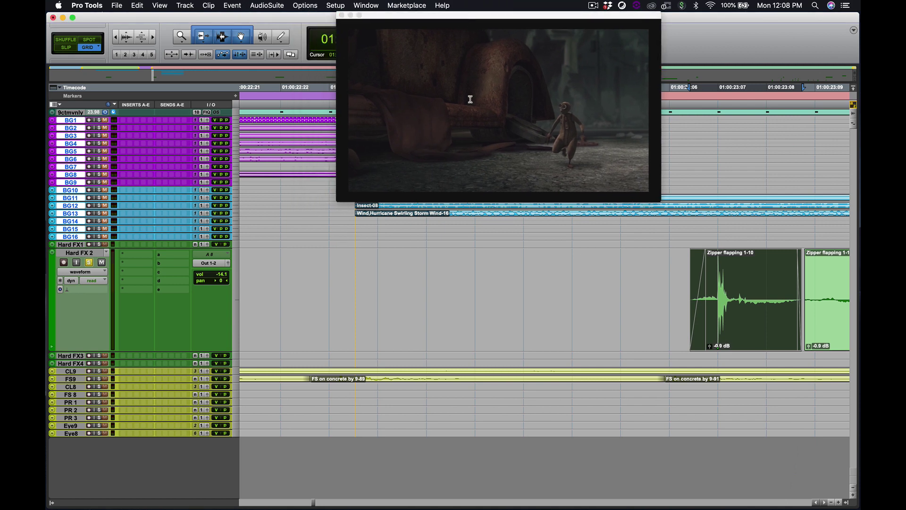
{"action": "mouse_move", "coordinate": [516, 16]}
{"action": "left_mouse_down"}
{"action": "mouse_move", "coordinate": [494, 28]}
{"action": "mouse_move", "coordinate": [503, 11]}
{"action": "left_mouse_up"}
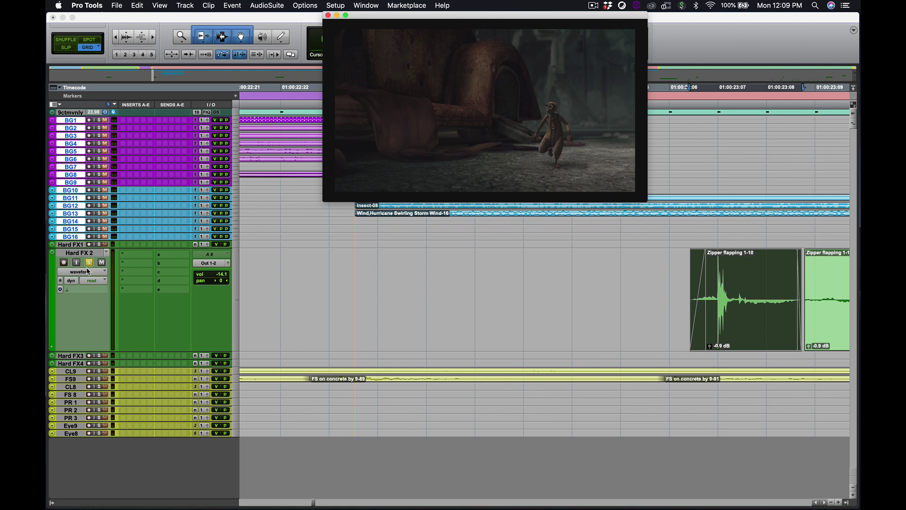
{"action": "left_click_drag", "start_coordinate": [427, 18], "coordinate": [390, 59]}
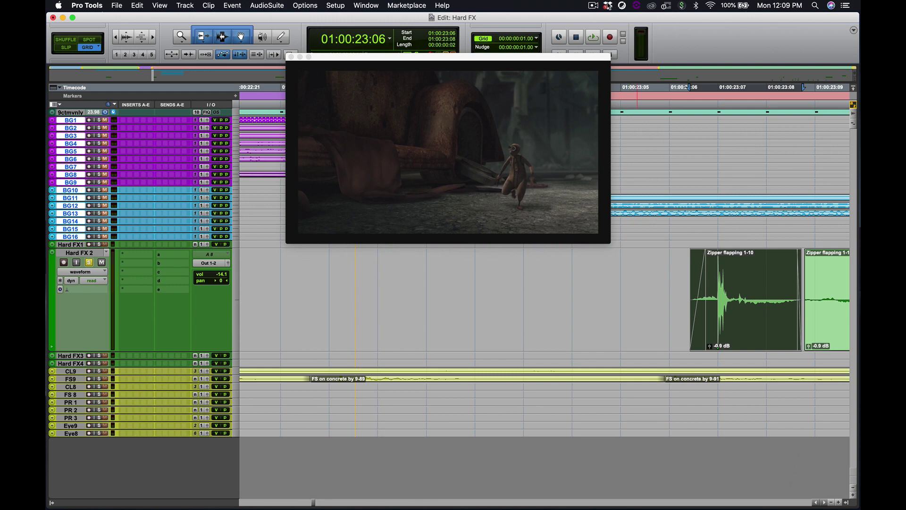